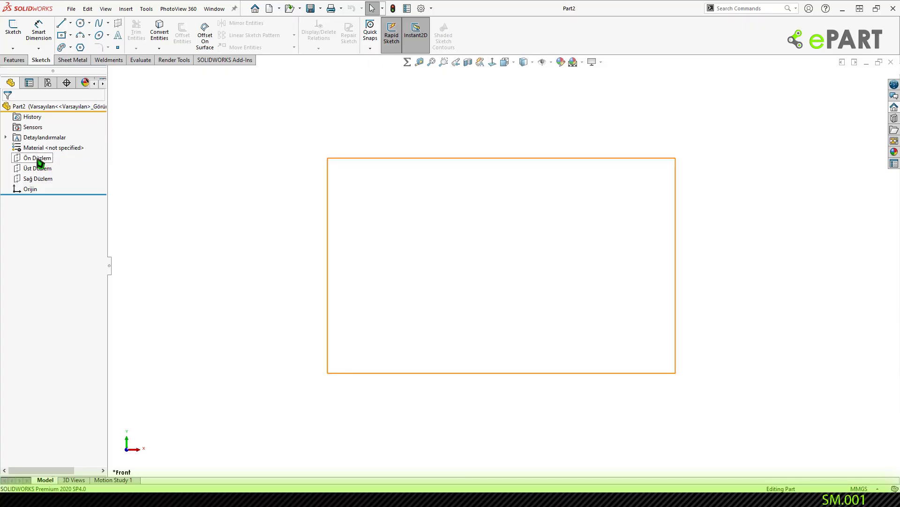
- Start a new sketch on the Ön Düzlem front plane and pick the Circle tool
{"action": "left_click", "coordinate": [39, 160]}
{"action": "left_click", "coordinate": [45, 145]}
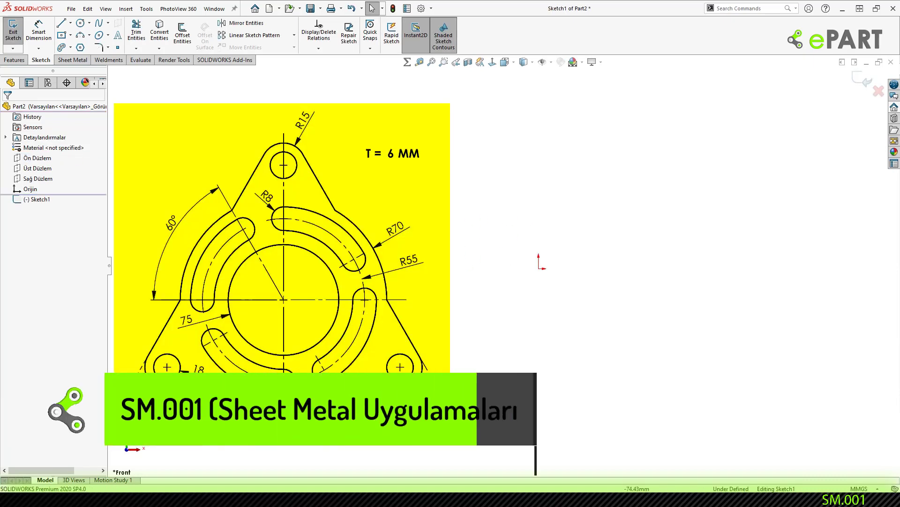
{"action": "middle_click_drag", "start_coordinate": [447, 324], "coordinate": [597, 324], "text": "ctrl"}
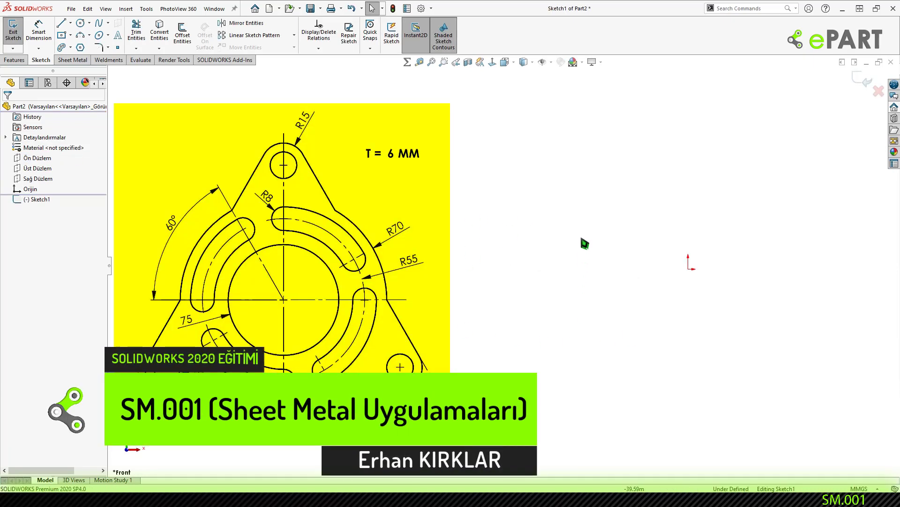
{"action": "right_click_drag", "start_coordinate": [580, 251], "coordinate": [611, 240]}
- Draw a circle centred on the origin and dimension its diameter to 75
{"action": "left_click", "coordinate": [688, 269]}
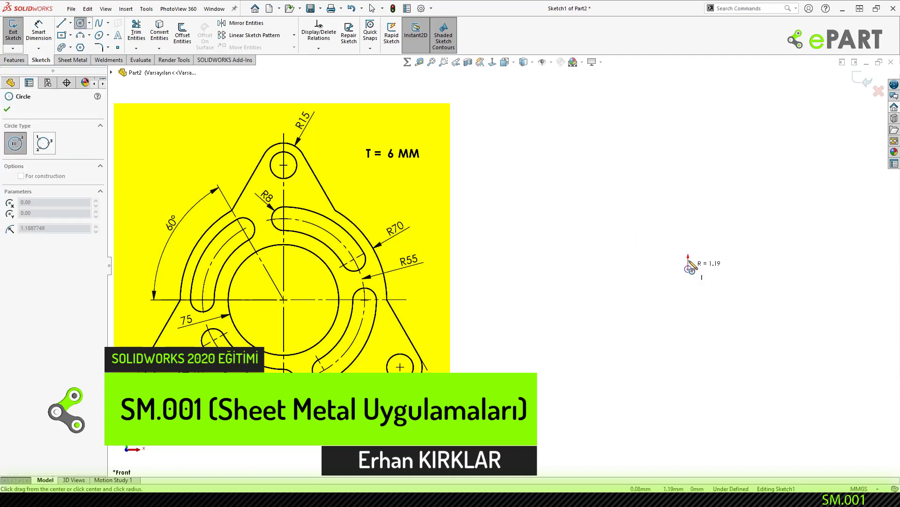
{"action": "left_click", "coordinate": [718, 227]}
{"action": "right_click", "coordinate": [759, 221]}
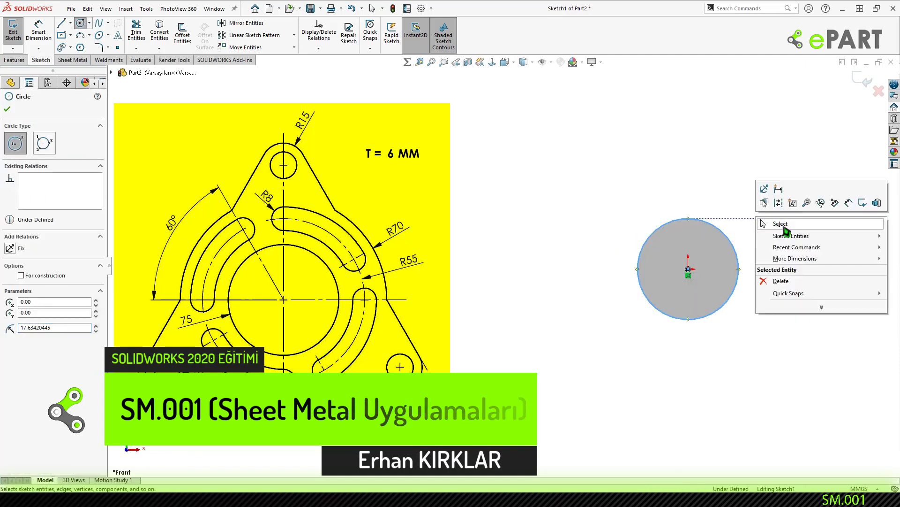
{"action": "left_click", "coordinate": [769, 225]}
{"action": "right_click_drag", "start_coordinate": [777, 271], "coordinate": [781, 252]}
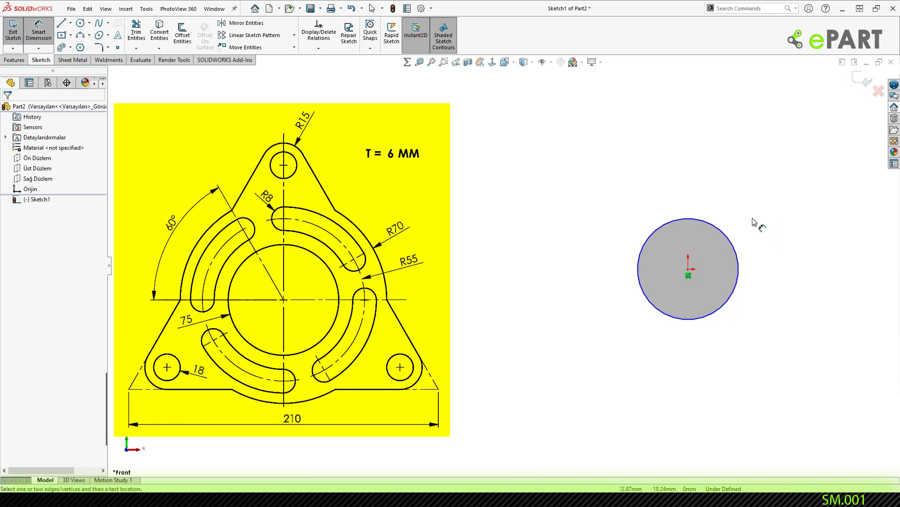
{"action": "left_click", "coordinate": [728, 234]}
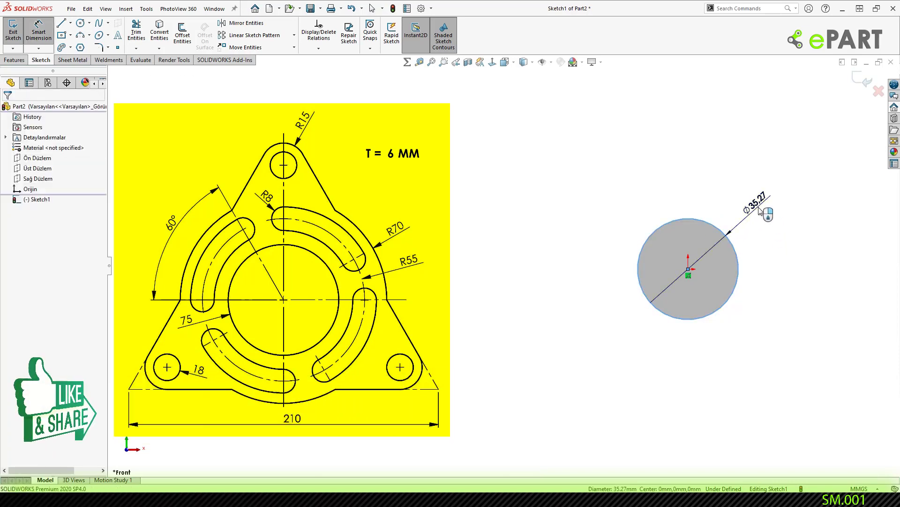
{"action": "left_click", "coordinate": [761, 212]}
{"action": "type", "text": "75"}
{"action": "key", "text": "Return"}
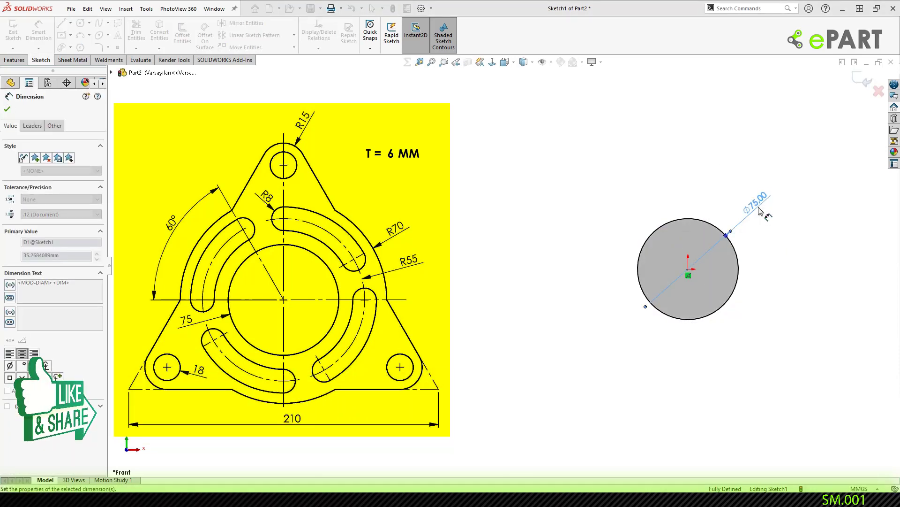
{"action": "left_click", "coordinate": [43, 127]}
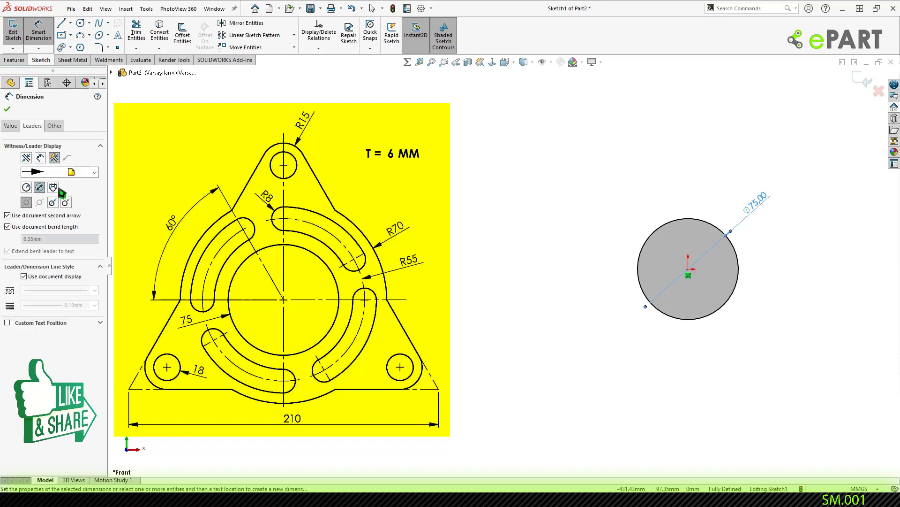
{"action": "key", "text": "Escape"}
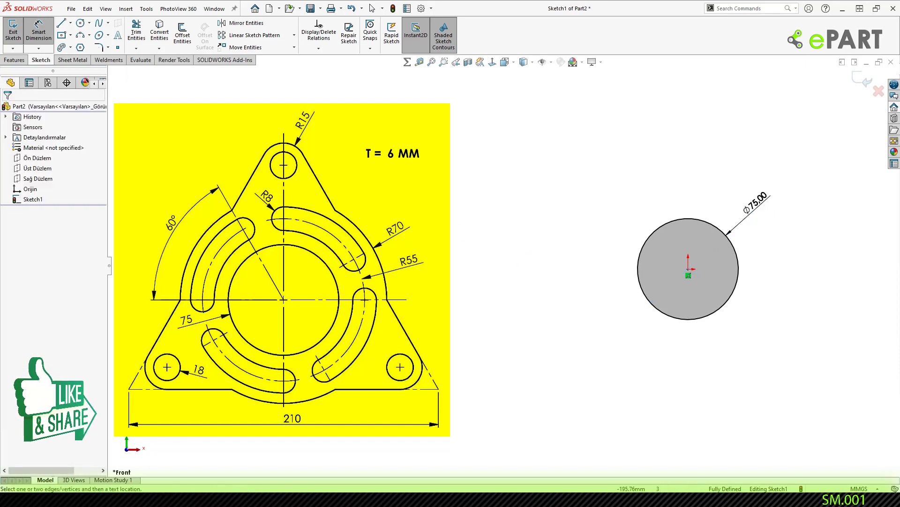
- Sketch a 3 Point Arc Slot to the upper left of the circle
{"action": "left_click", "coordinate": [71, 48]}
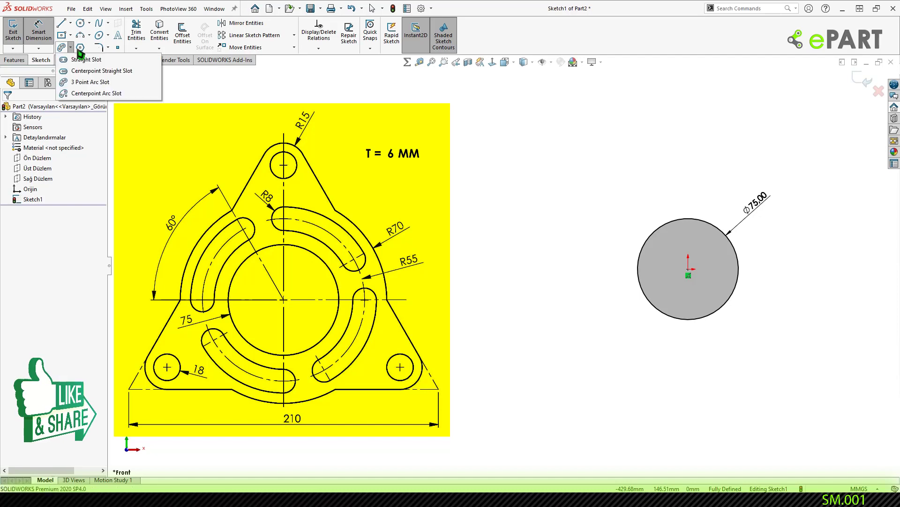
{"action": "left_click", "coordinate": [90, 82]}
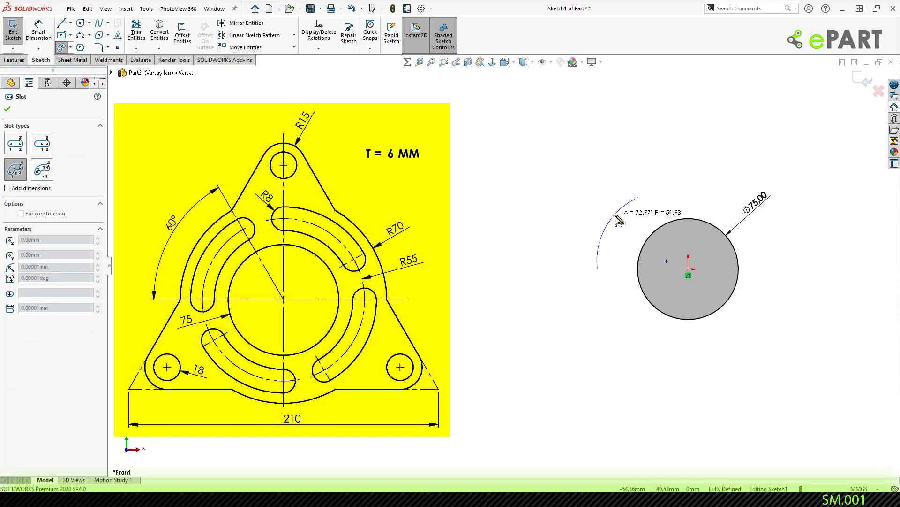
{"action": "left_click", "coordinate": [639, 197]}
{"action": "left_click", "coordinate": [634, 232]}
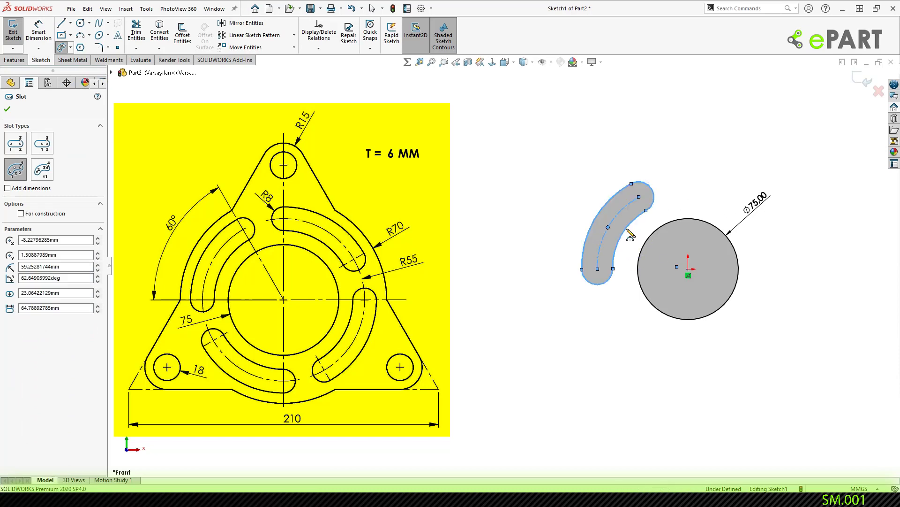
{"action": "right_click", "coordinate": [677, 173]}
{"action": "left_click", "coordinate": [708, 188]}
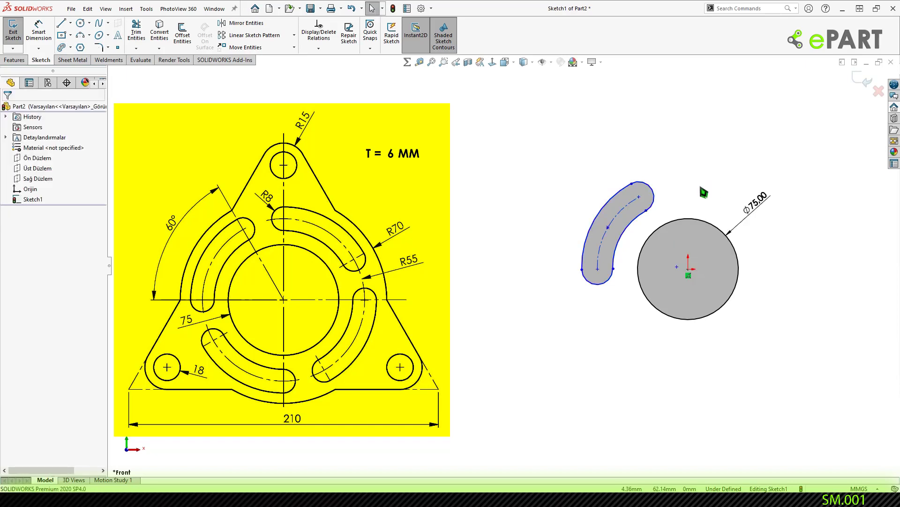
- Dimension the slot's end arc radius to R8
{"action": "right_click_drag", "start_coordinate": [702, 184], "coordinate": [702, 146]}
{"action": "left_click", "coordinate": [642, 182]}
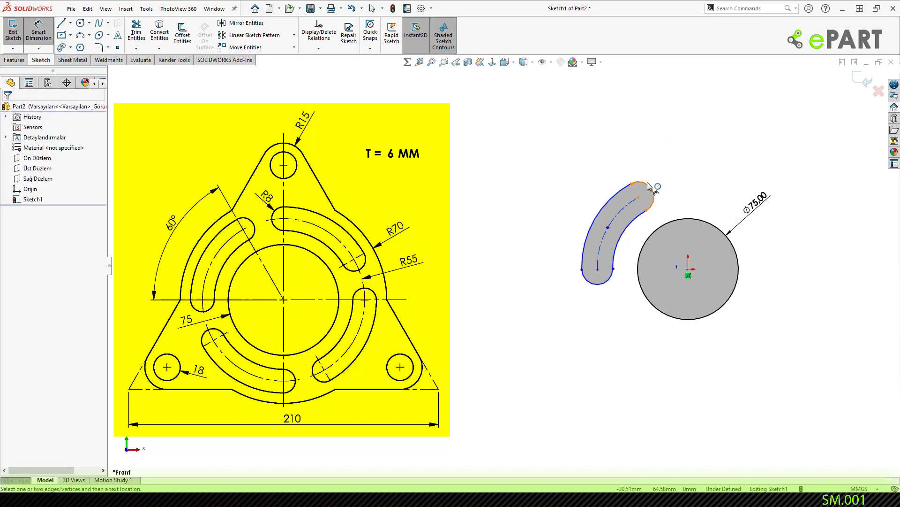
{"action": "left_click", "coordinate": [657, 152]}
{"action": "left_click", "coordinate": [658, 155]}
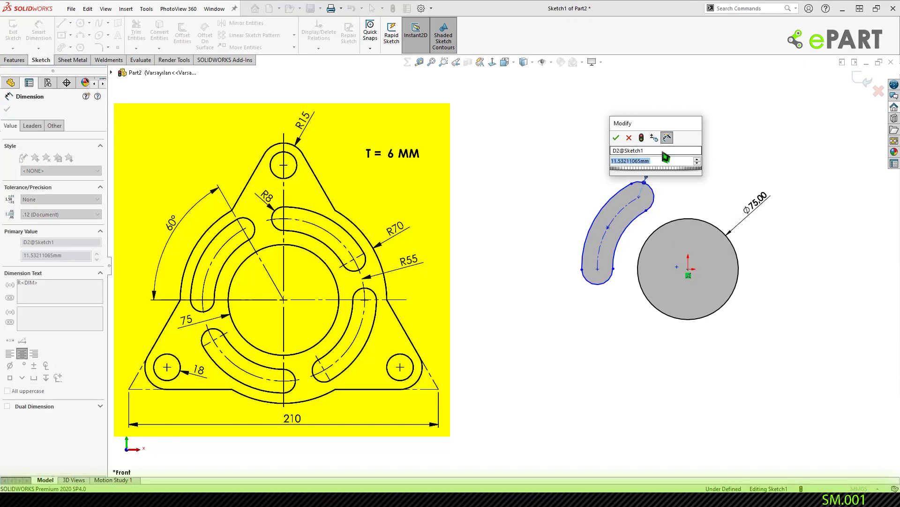
{"action": "type", "text": "8"}
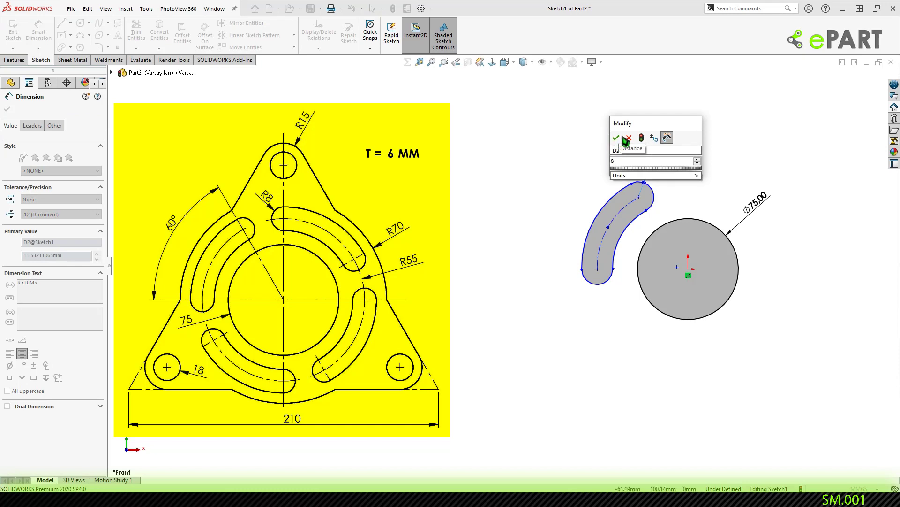
{"action": "key", "text": "Return"}
{"action": "left_click", "coordinate": [33, 125]}
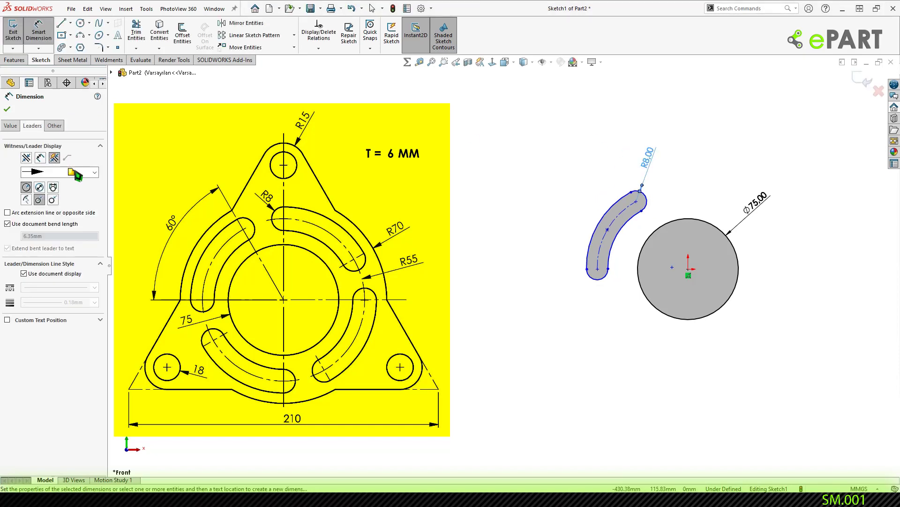
{"action": "scroll", "coordinate": [722, 228], "scroll_direction": "down", "scroll_amount": 2}
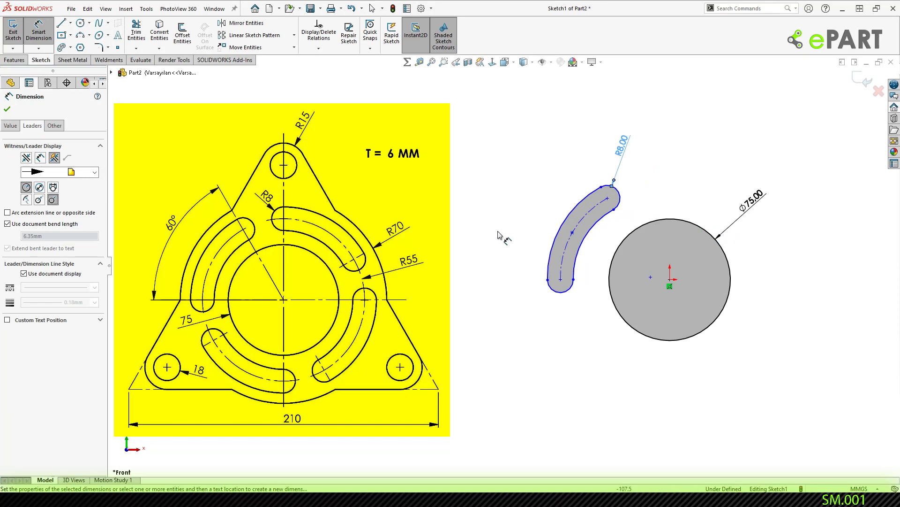
{"action": "left_click", "coordinate": [497, 216]}
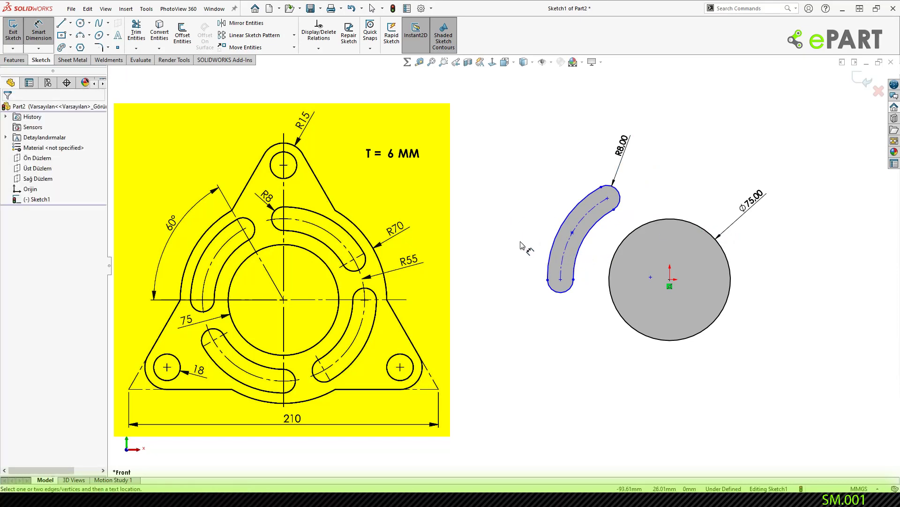
- Dimension the slot's centre arc radius to R55
{"action": "left_click", "coordinate": [576, 260]}
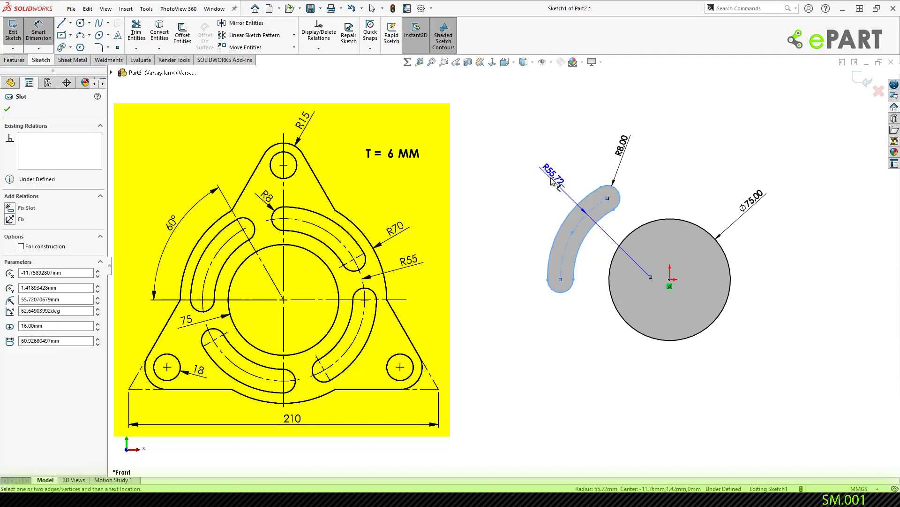
{"action": "left_click", "coordinate": [553, 181]}
{"action": "type", "text": "55"}
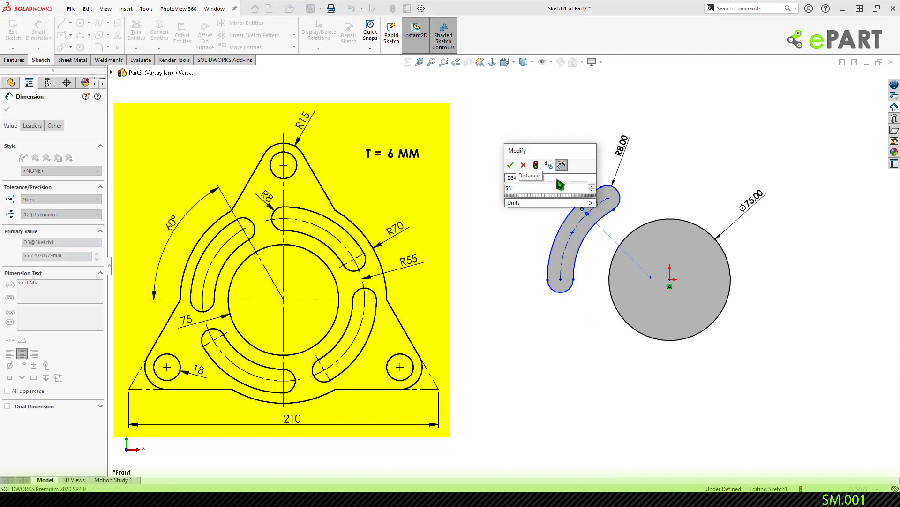
{"action": "key", "text": "Return"}
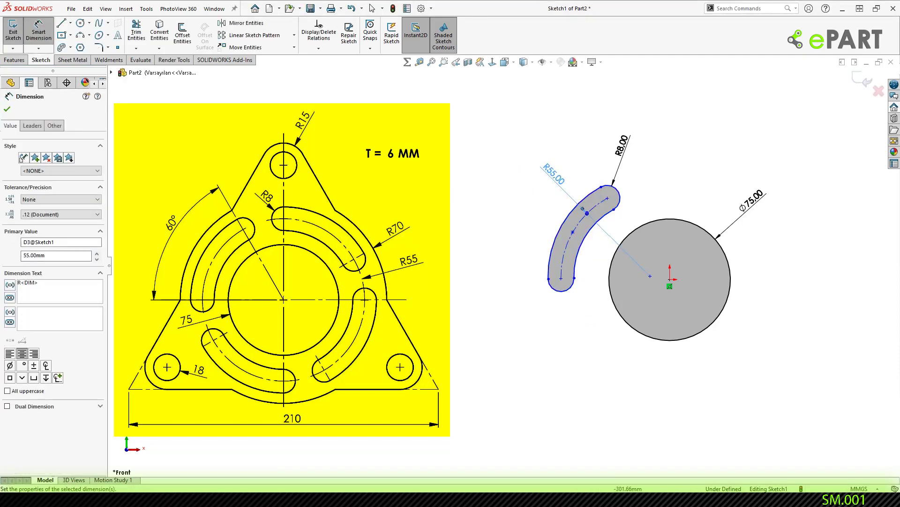
{"action": "left_click", "coordinate": [32, 126]}
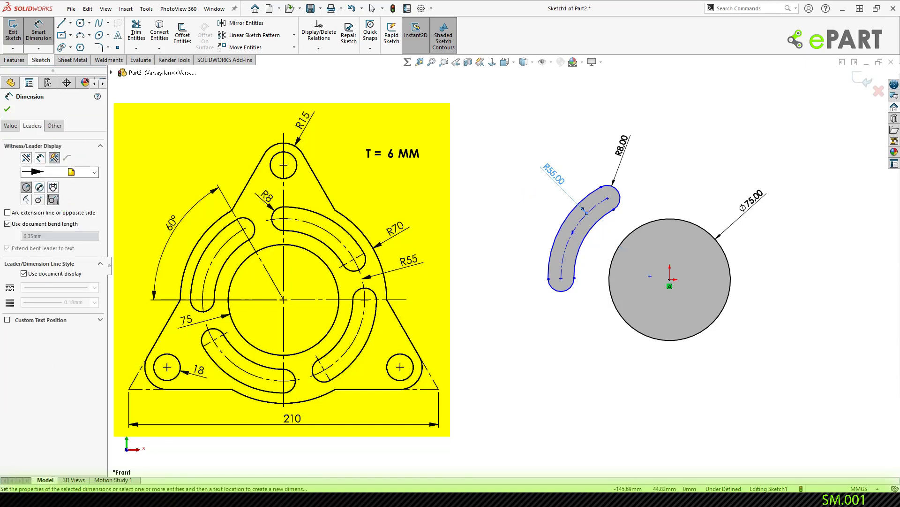
{"action": "key", "text": "Escape"}
{"action": "key", "text": "Escape"}
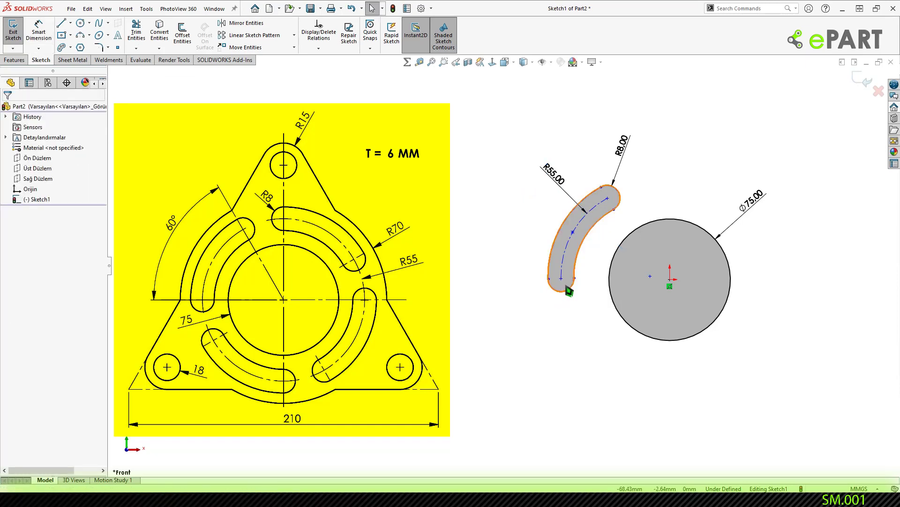
- Drag the slot's arc centre point onto the origin
{"action": "left_click", "coordinate": [565, 281]}
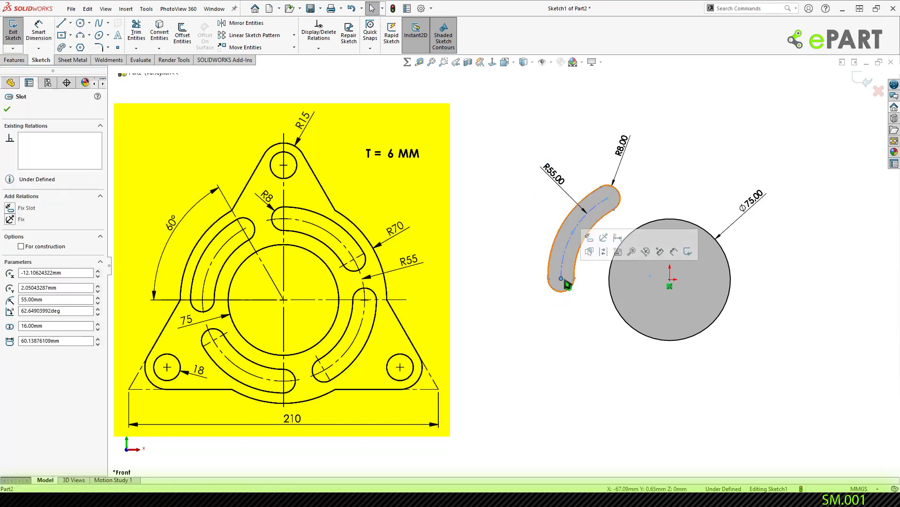
{"action": "left_click", "coordinate": [670, 279], "text": "ctrl"}
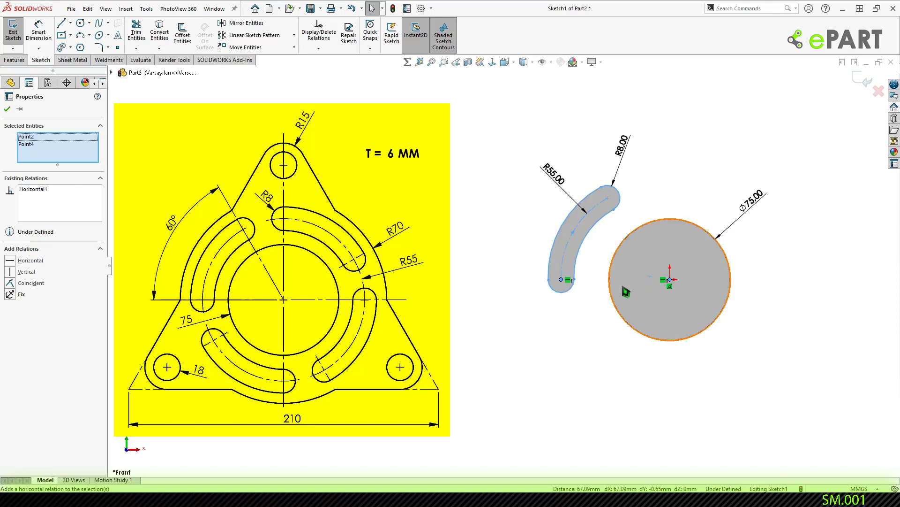
{"action": "left_click", "coordinate": [578, 310]}
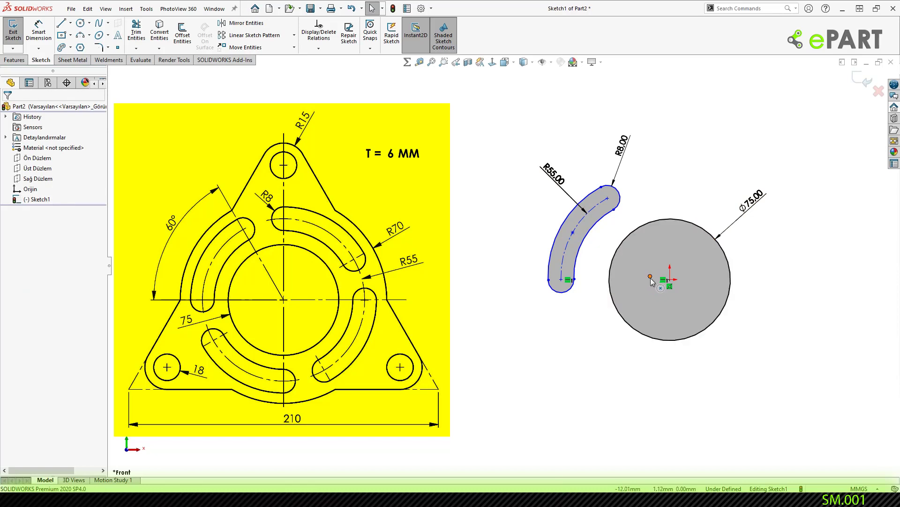
{"action": "left_click_drag", "start_coordinate": [651, 277], "coordinate": [671, 278]}
- Draw a construction line from the slot's arc centre to the origin
{"action": "left_click", "coordinate": [580, 355]}
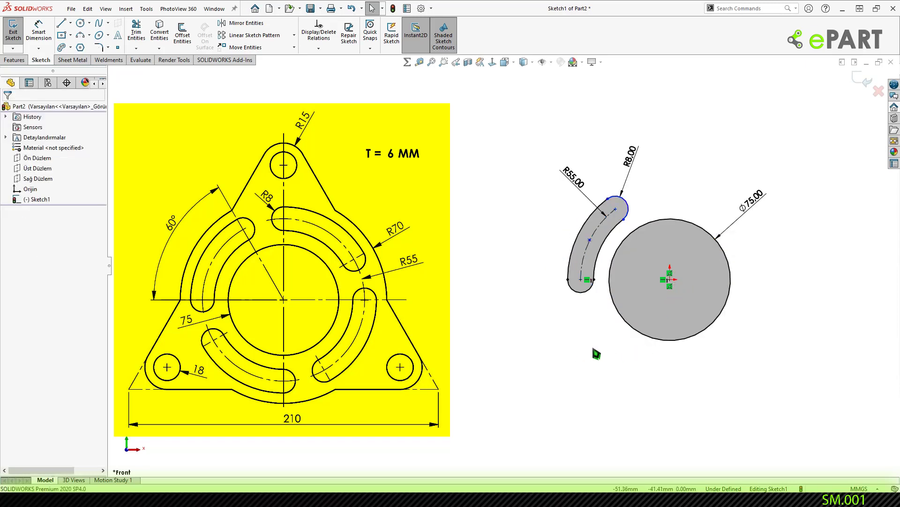
{"action": "right_click_drag", "start_coordinate": [596, 354], "coordinate": [541, 348]}
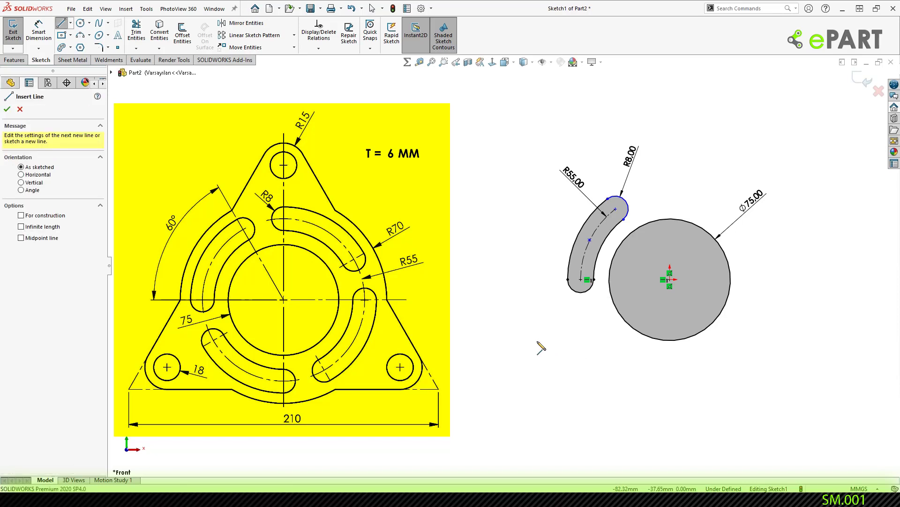
{"action": "left_click", "coordinate": [615, 210]}
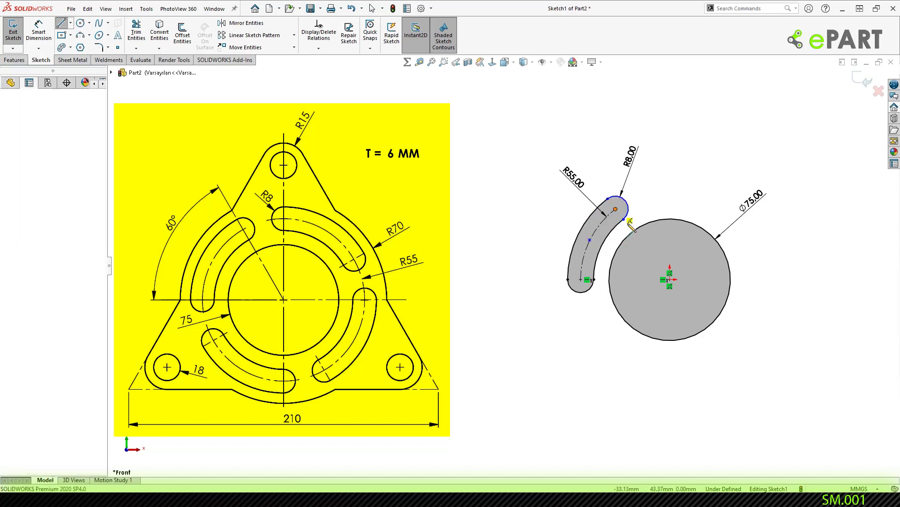
{"action": "left_click", "coordinate": [670, 279]}
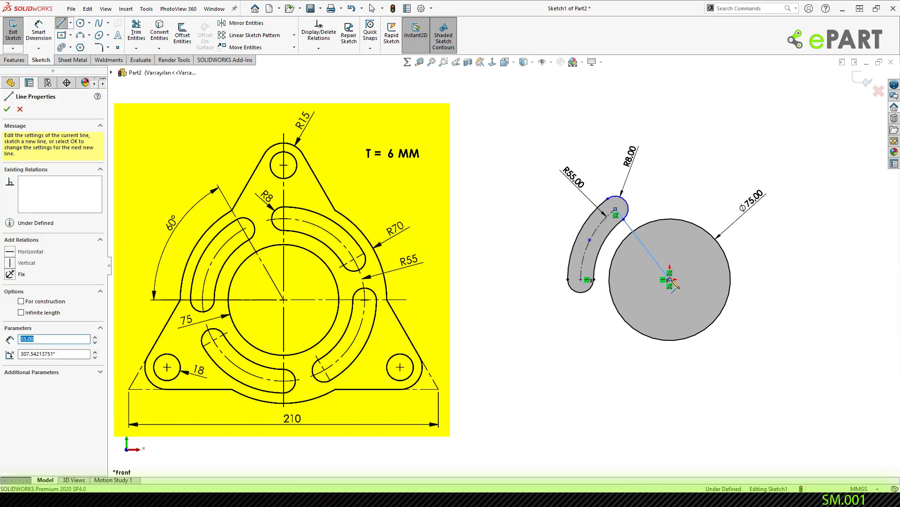
{"action": "right_click", "coordinate": [670, 279]}
{"action": "left_click", "coordinate": [694, 288]}
{"action": "key", "text": "Escape"}
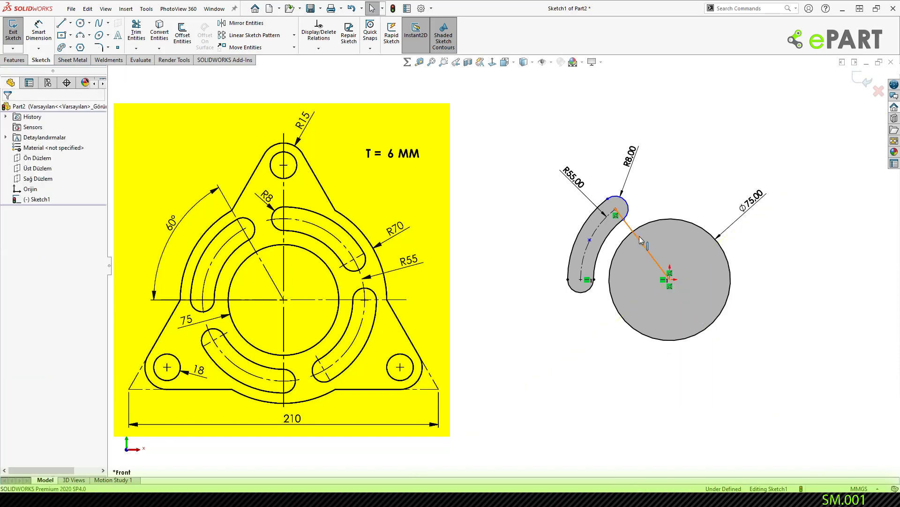
{"action": "left_click", "coordinate": [640, 235]}
{"action": "left_click", "coordinate": [681, 209]}
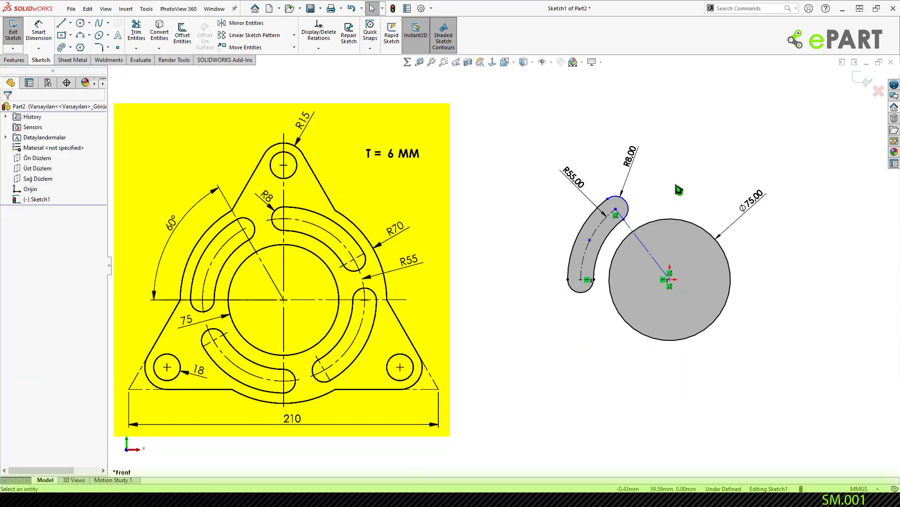
- Dimension the construction line at 60° from the Top Plane
{"action": "right_click_drag", "start_coordinate": [680, 187], "coordinate": [683, 161]}
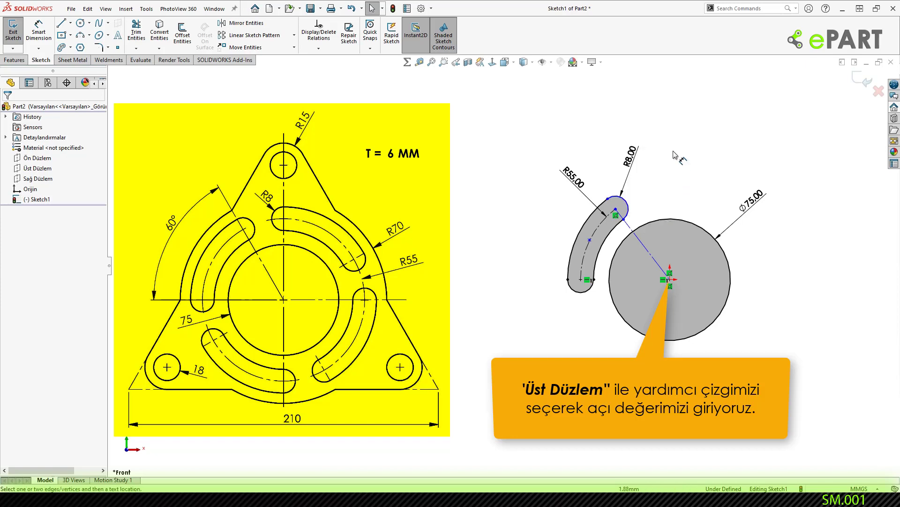
{"action": "left_click", "coordinate": [47, 172]}
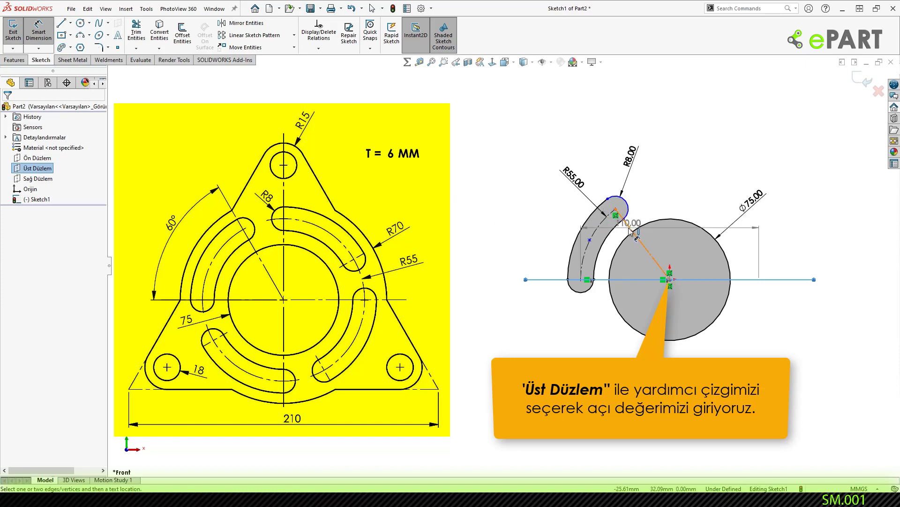
{"action": "left_click", "coordinate": [630, 229]}
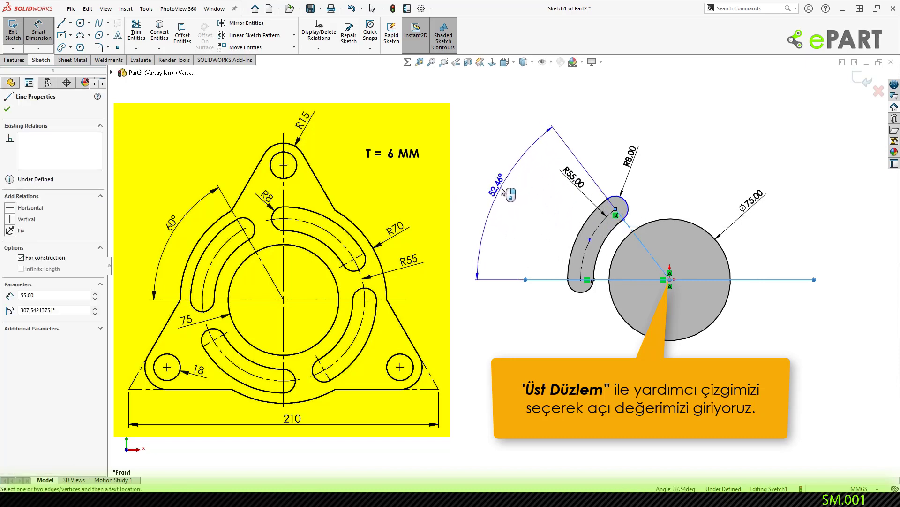
{"action": "left_click", "coordinate": [502, 189]}
{"action": "type", "text": "6"}
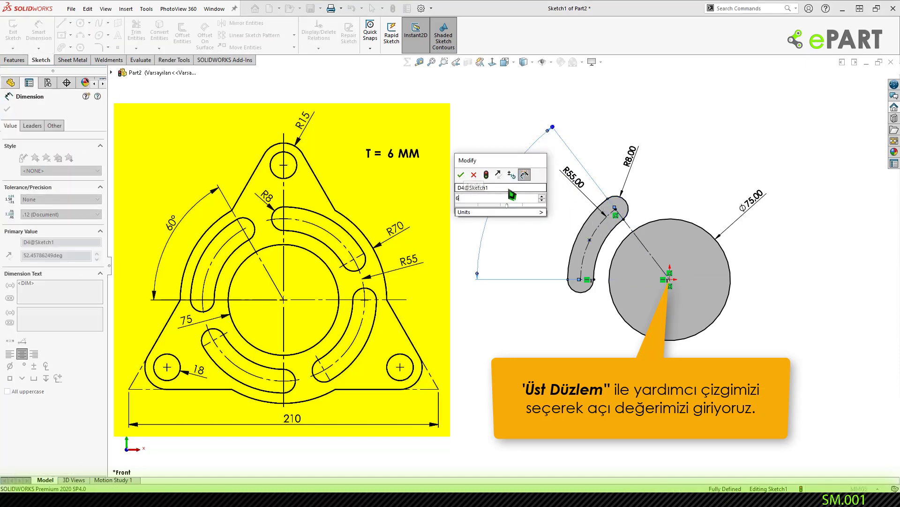
{"action": "type", "text": "0"}
{"action": "key", "text": "Return"}
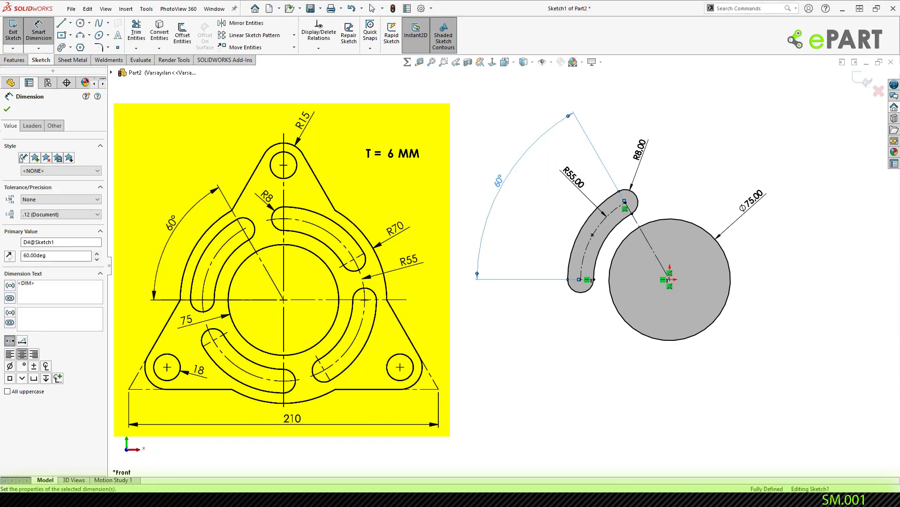
{"action": "key", "text": "Escape"}
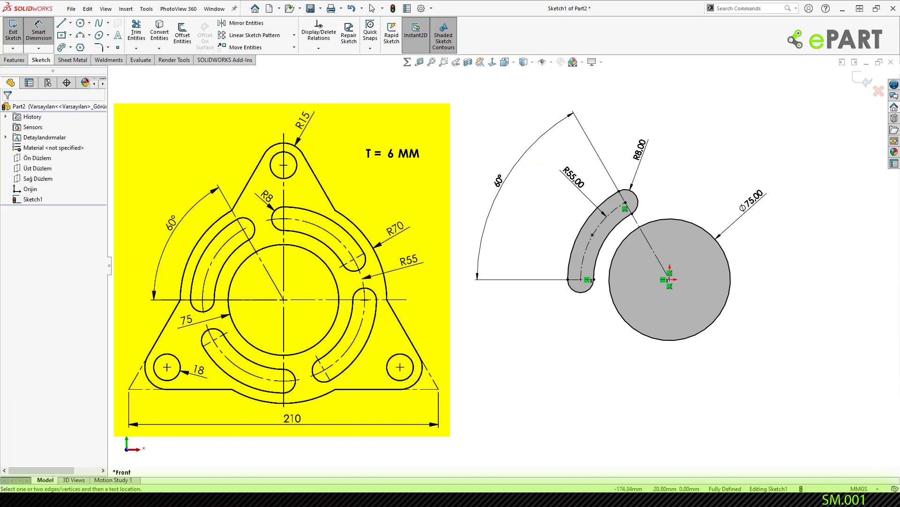
- Circular-pattern the slot around the origin into 4 equal instances over 360°
{"action": "right_click", "coordinate": [452, 221]}
{"action": "left_click", "coordinate": [474, 261]}
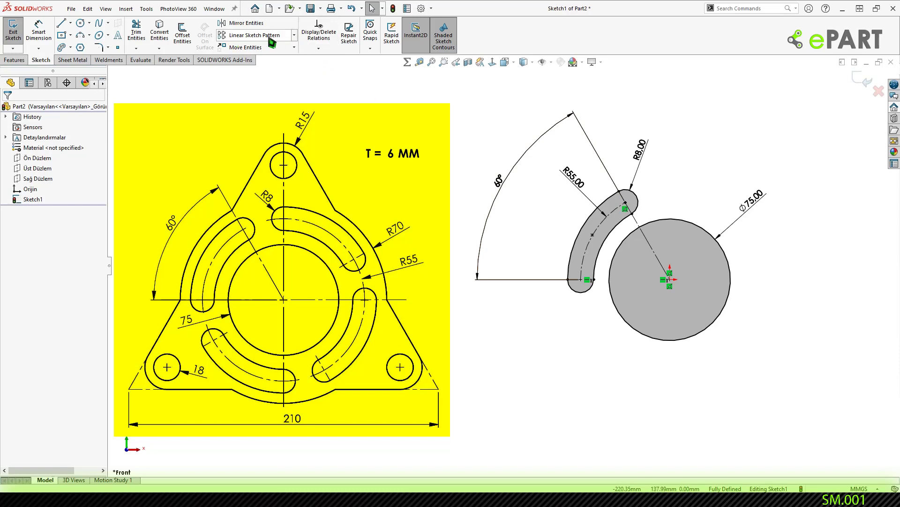
{"action": "left_click", "coordinate": [294, 35]}
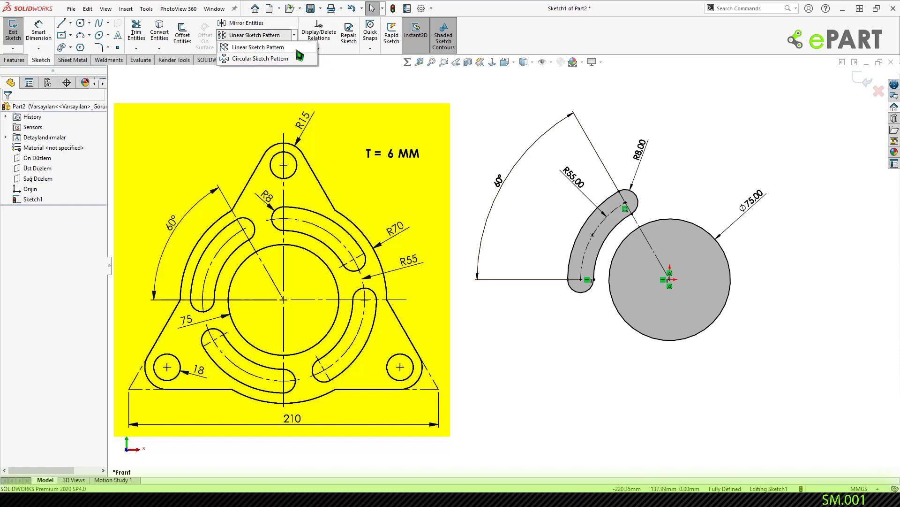
{"action": "left_click", "coordinate": [253, 60]}
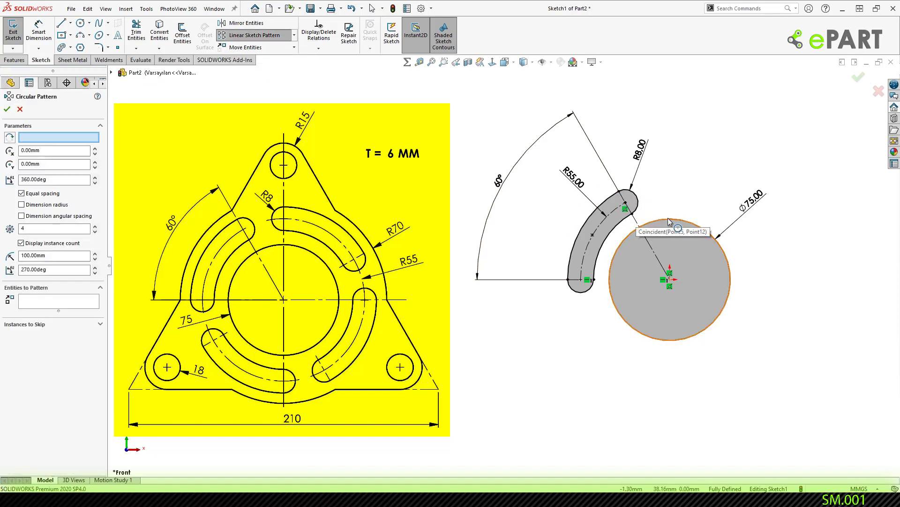
{"action": "left_click", "coordinate": [669, 280]}
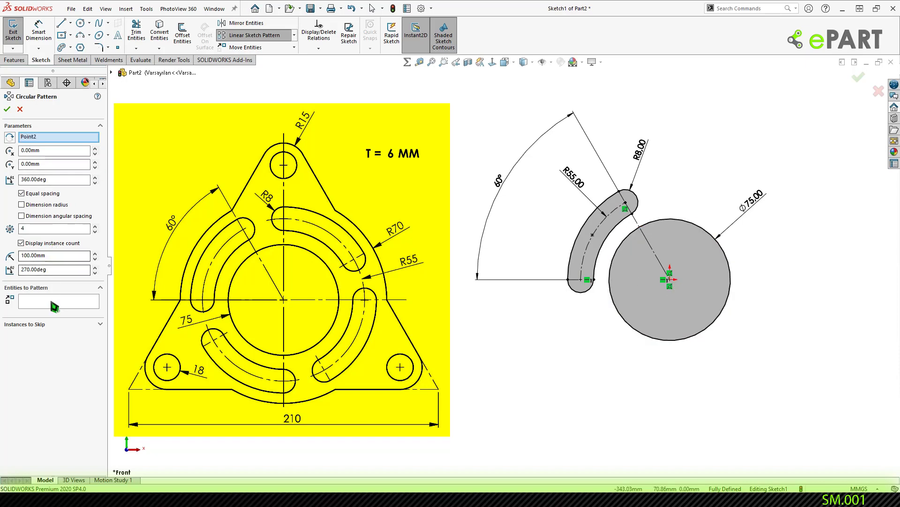
{"action": "left_click", "coordinate": [612, 199]}
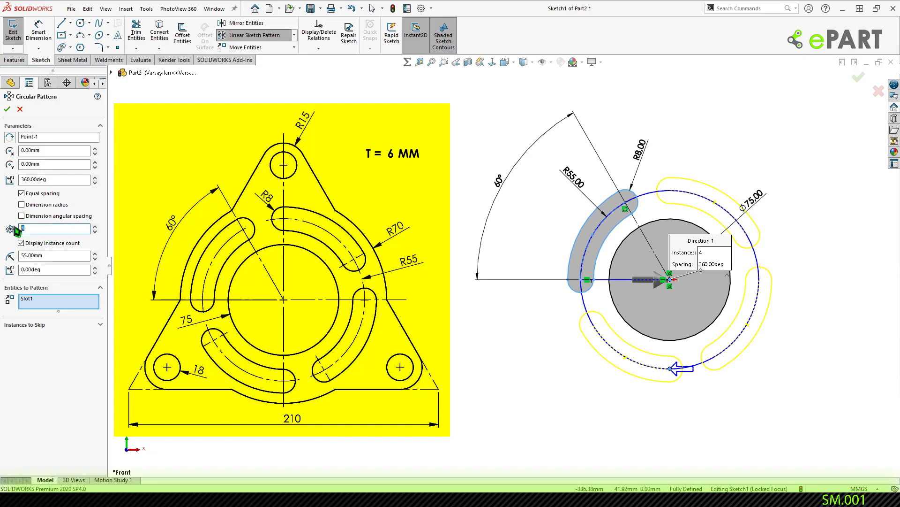
{"action": "left_click", "coordinate": [29, 232]}
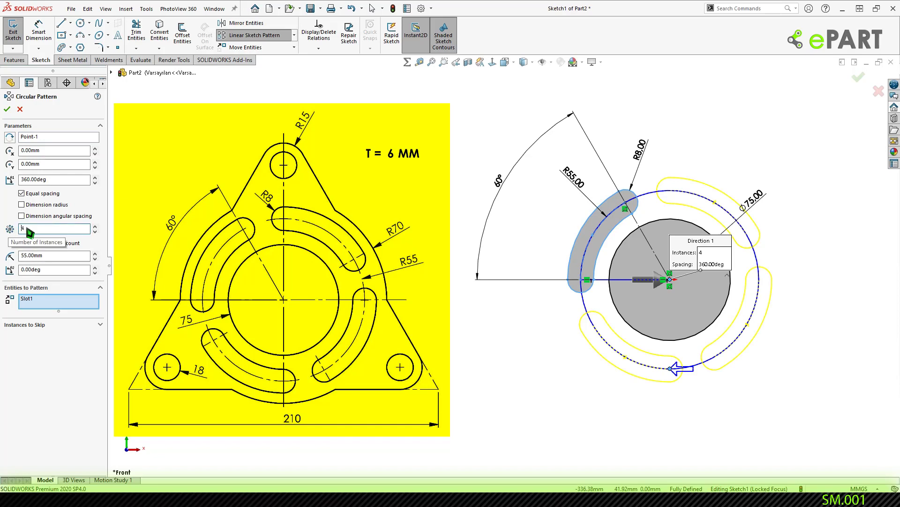
{"action": "left_click", "coordinate": [13, 111]}
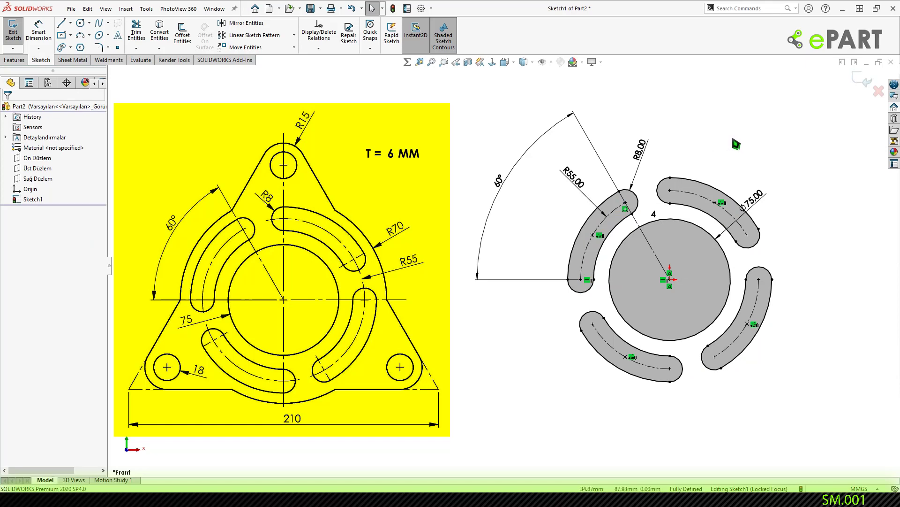
- Add an outer circle at the origin sized 140 diameter, displayed as R70
{"action": "right_click_drag", "start_coordinate": [699, 129], "coordinate": [747, 136]}
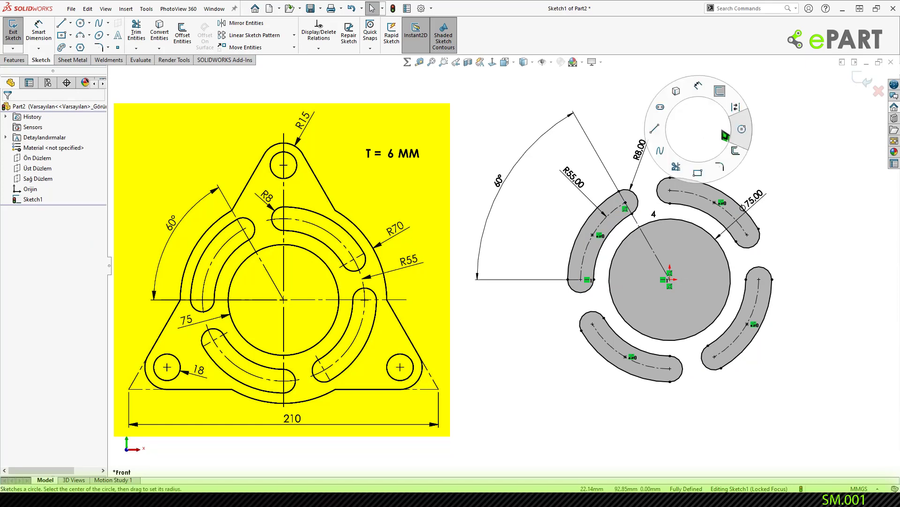
{"action": "left_click", "coordinate": [671, 280]}
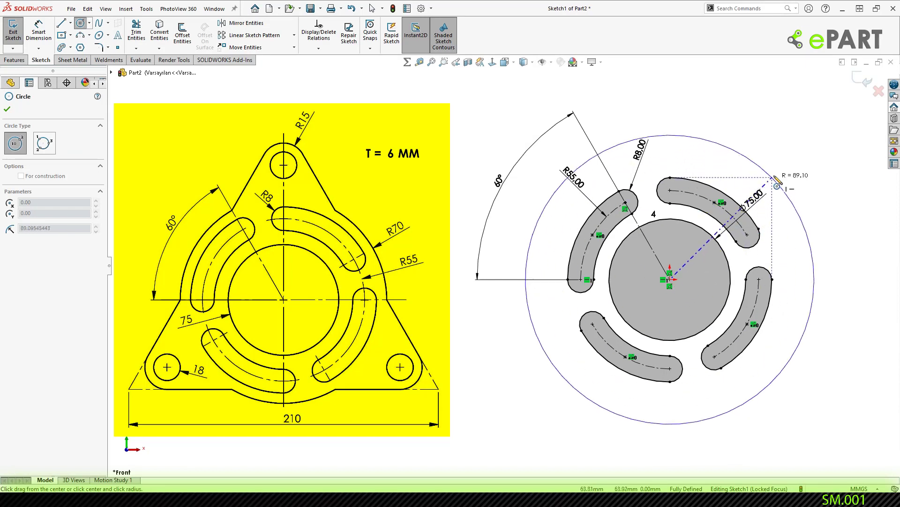
{"action": "left_click", "coordinate": [780, 170]}
{"action": "right_click", "coordinate": [795, 149]}
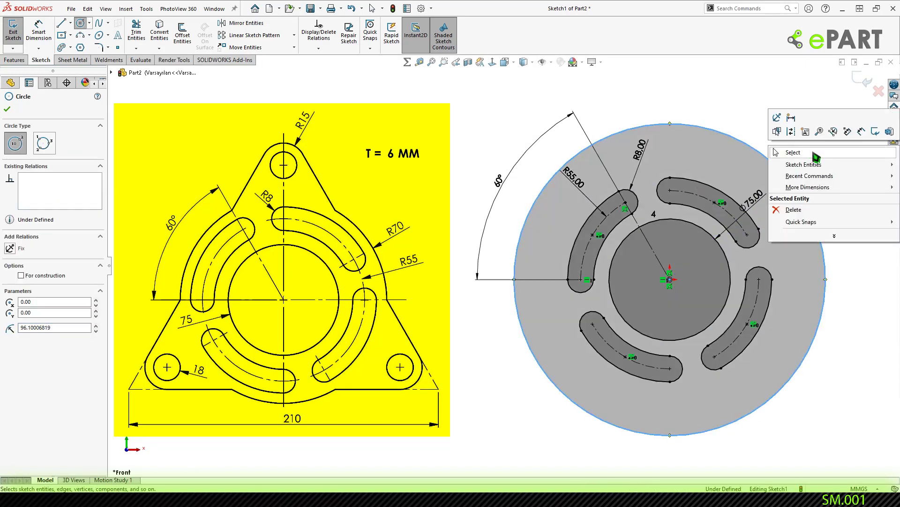
{"action": "left_click", "coordinate": [819, 158]}
{"action": "right_click_drag", "start_coordinate": [819, 177], "coordinate": [827, 172]}
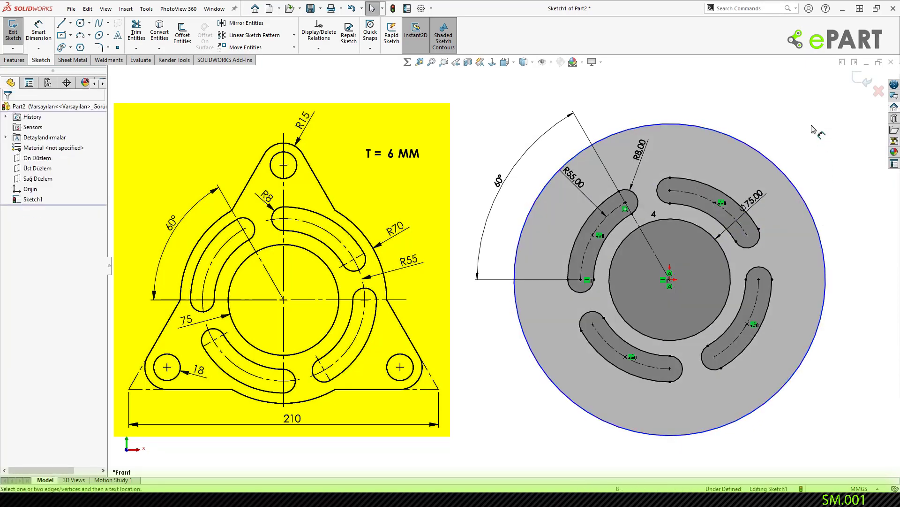
{"action": "left_click", "coordinate": [793, 182]}
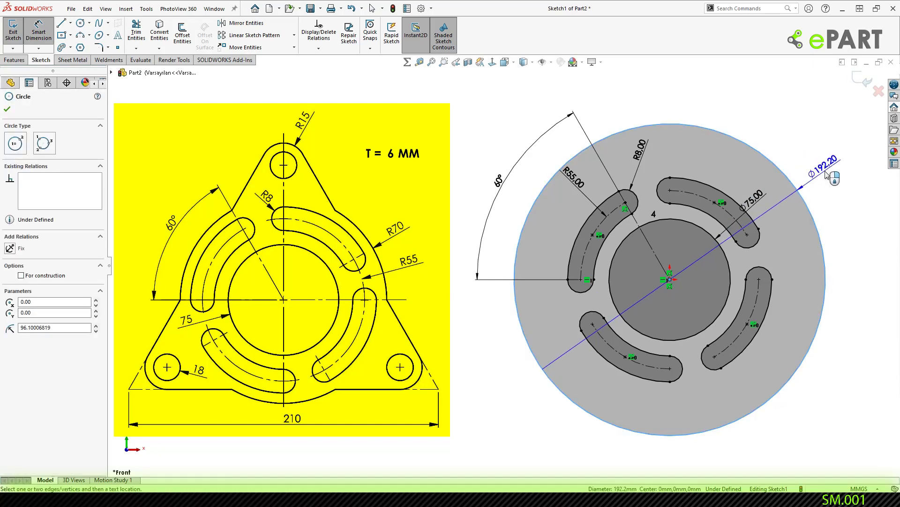
{"action": "left_click", "coordinate": [816, 179]}
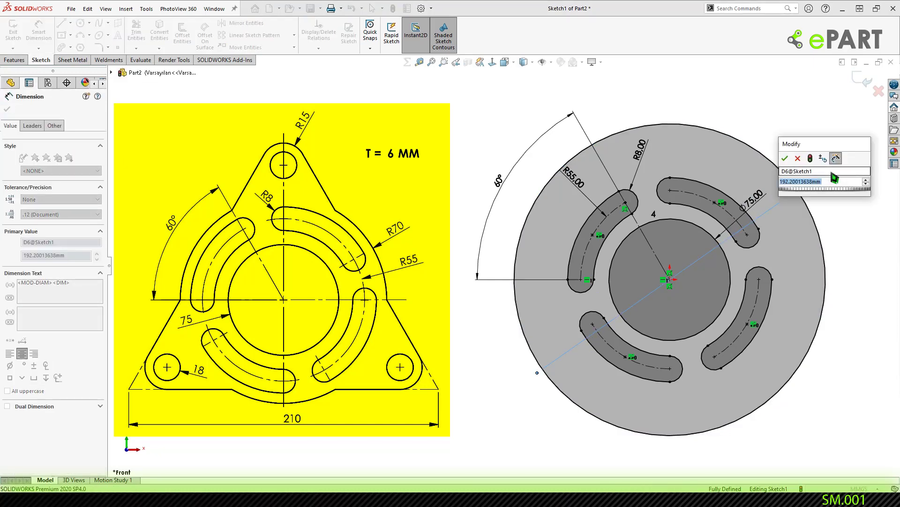
{"action": "type", "text": "140"}
{"action": "key", "text": "Return"}
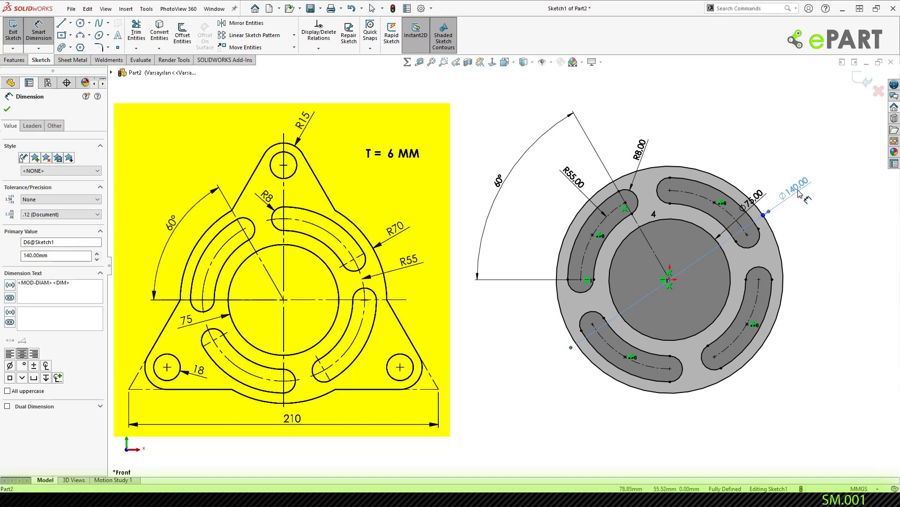
{"action": "left_click", "coordinate": [41, 130]}
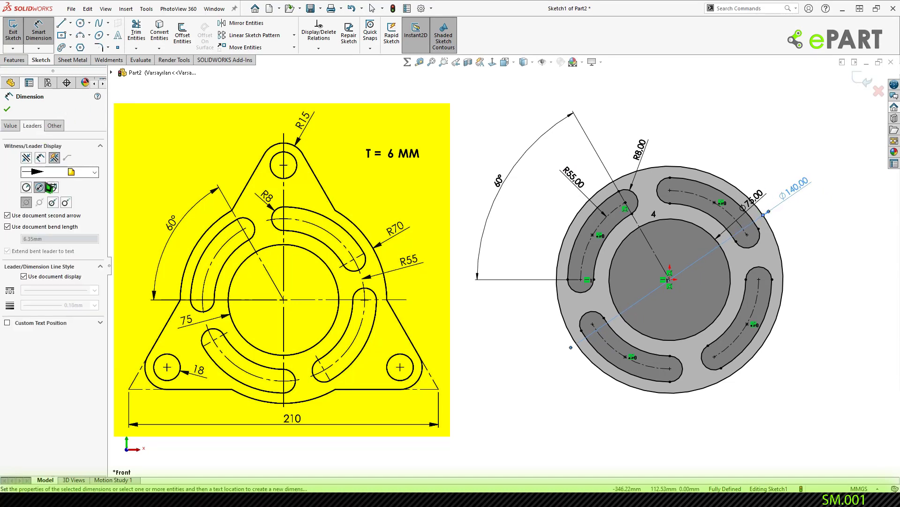
{"action": "left_click", "coordinate": [26, 187]}
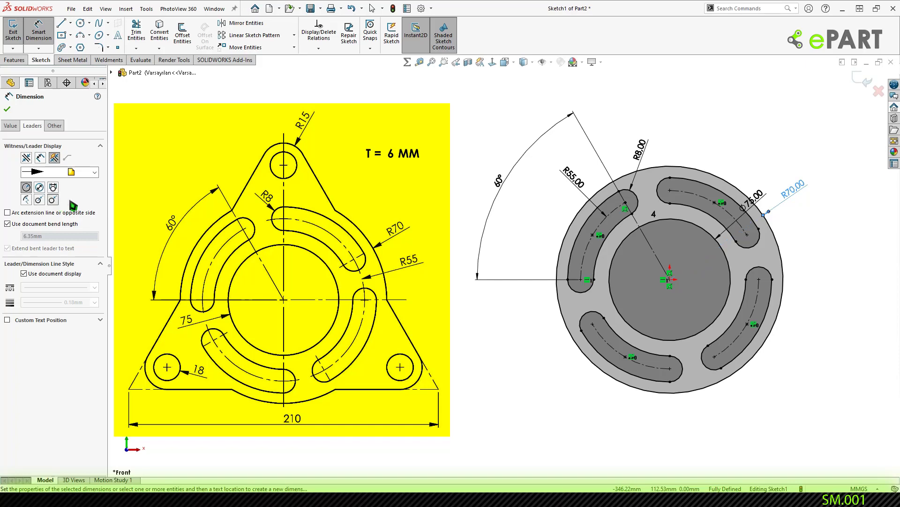
- Reposition the Ø75 and 60° dimension texts and exit dimensioning
{"action": "left_click_drag", "start_coordinate": [752, 197], "coordinate": [806, 236]}
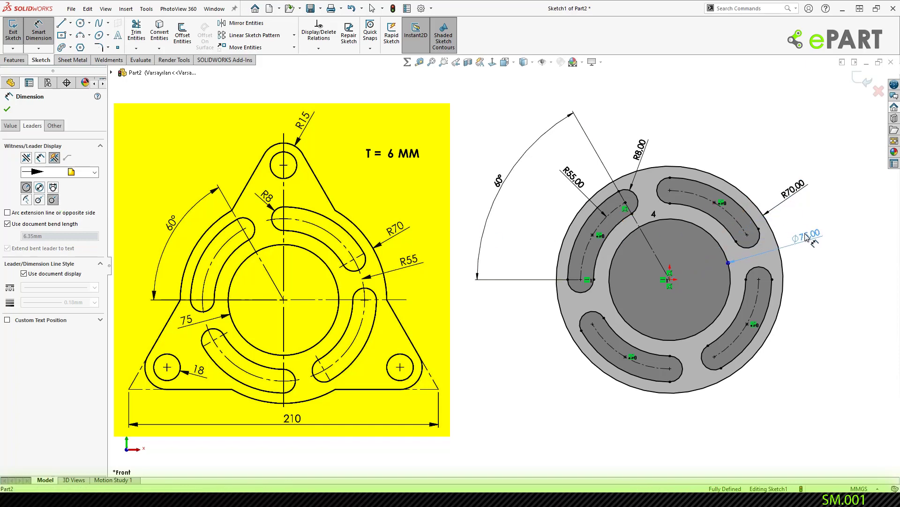
{"action": "left_click", "coordinate": [817, 287]}
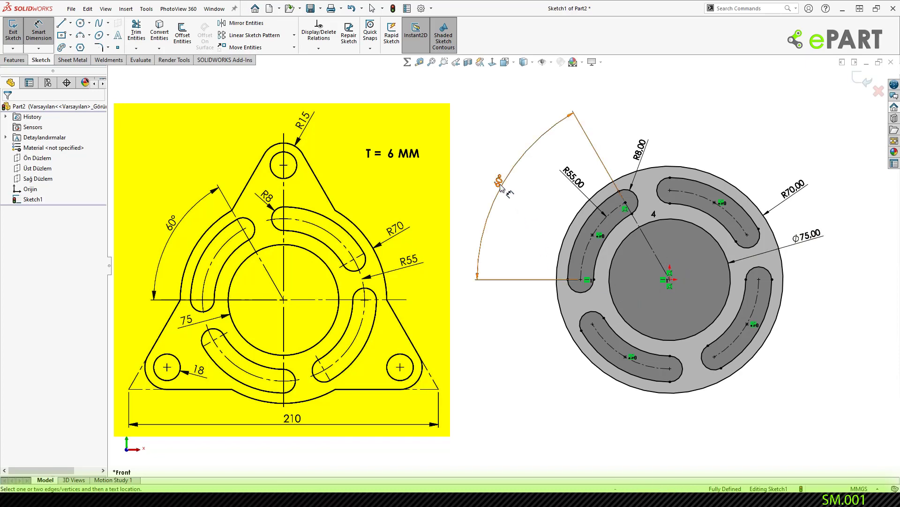
{"action": "left_click_drag", "start_coordinate": [498, 180], "coordinate": [529, 199]}
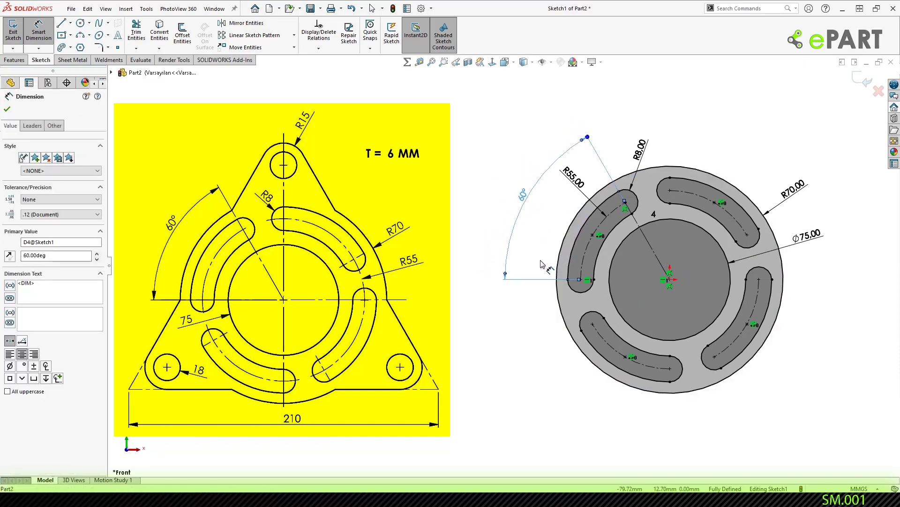
{"action": "key", "text": "Escape"}
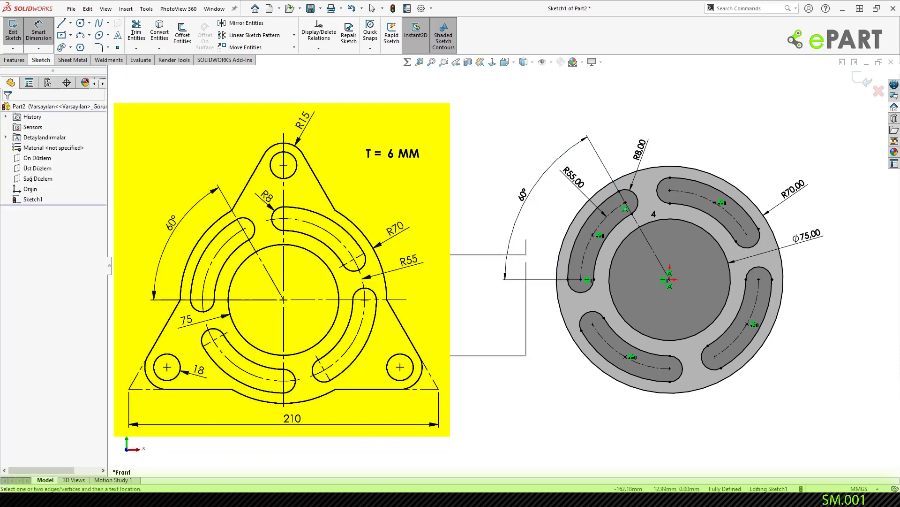
{"action": "right_click", "coordinate": [452, 303]}
{"action": "left_click", "coordinate": [454, 294]}
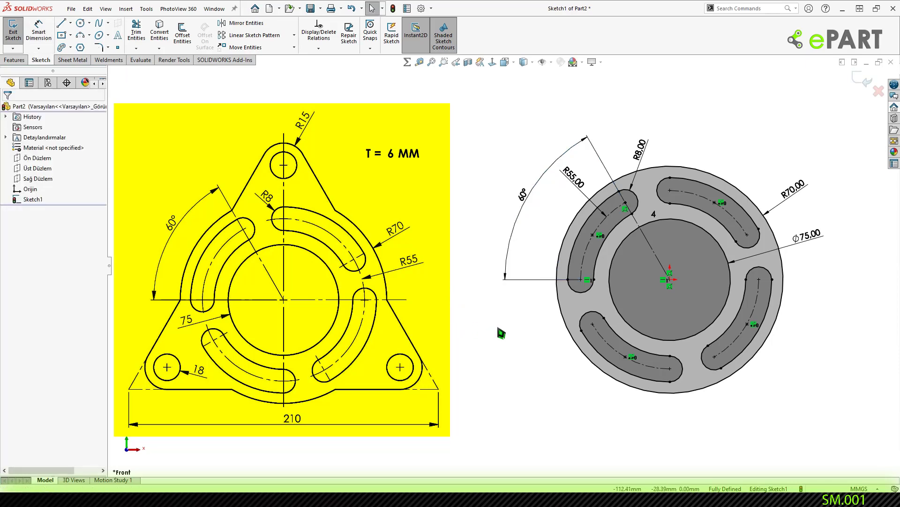
{"action": "right_click_drag", "start_coordinate": [543, 338], "coordinate": [505, 324]}
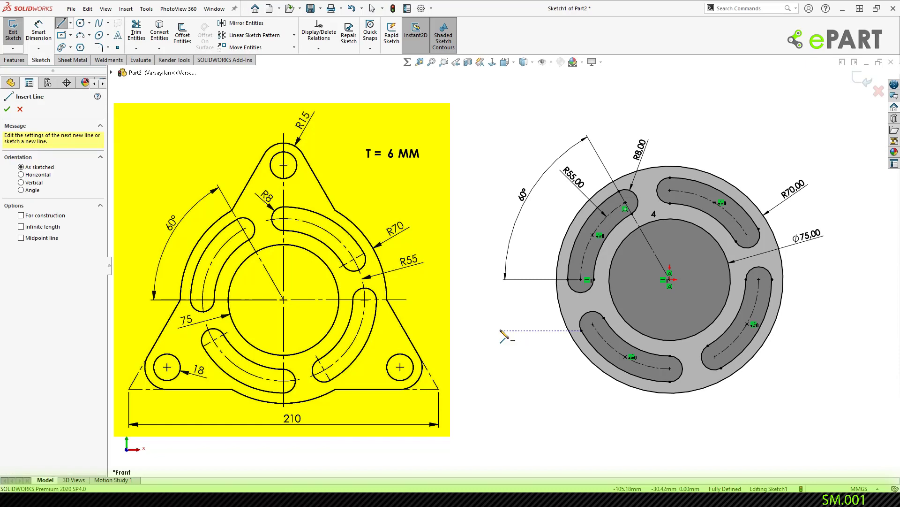
- Draw a closed triangle around the circle with a horizontal base
{"action": "left_click", "coordinate": [670, 96]}
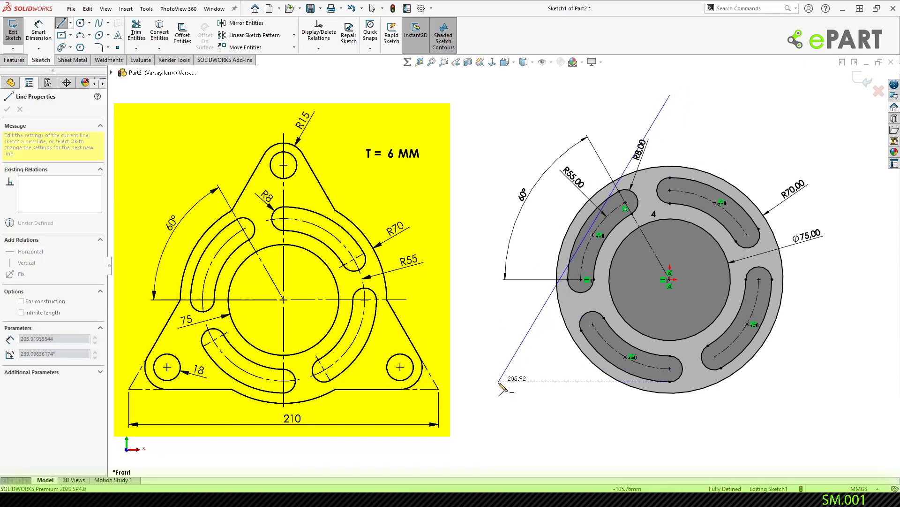
{"action": "left_click", "coordinate": [483, 403]}
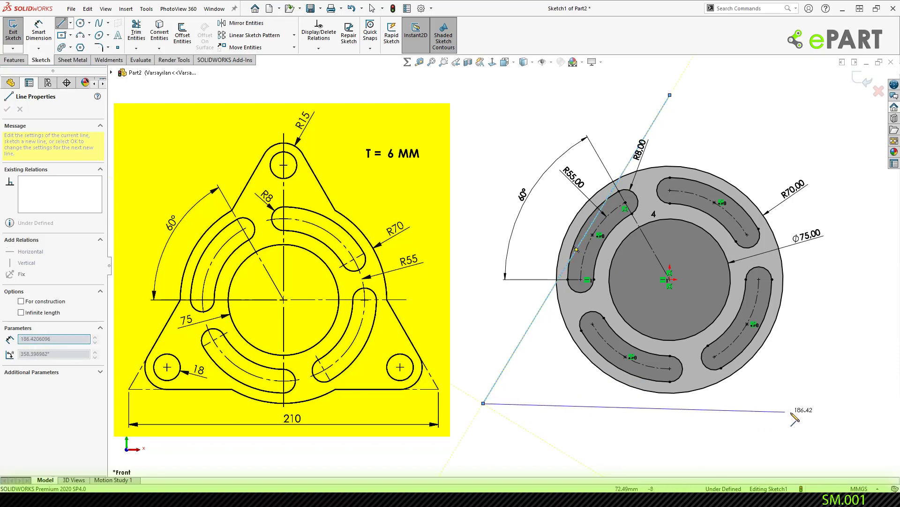
{"action": "double_click", "coordinate": [840, 409]}
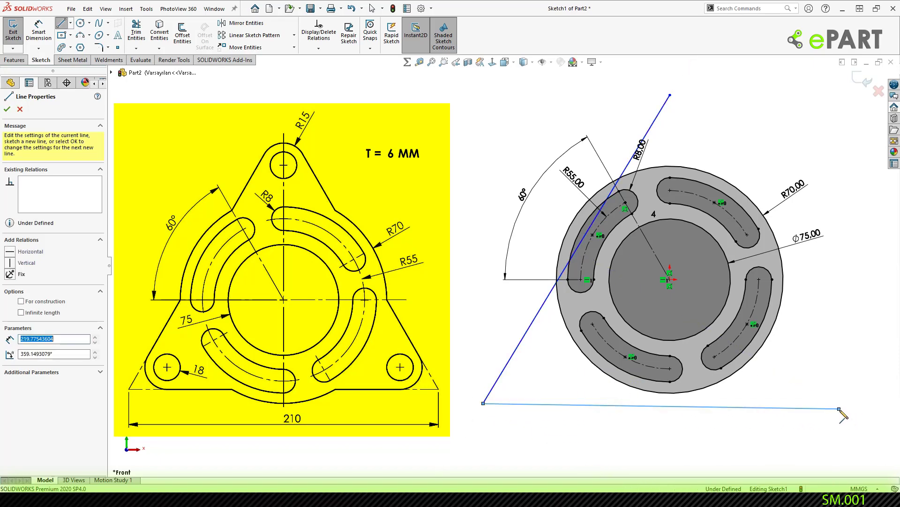
{"action": "left_click", "coordinate": [670, 96]}
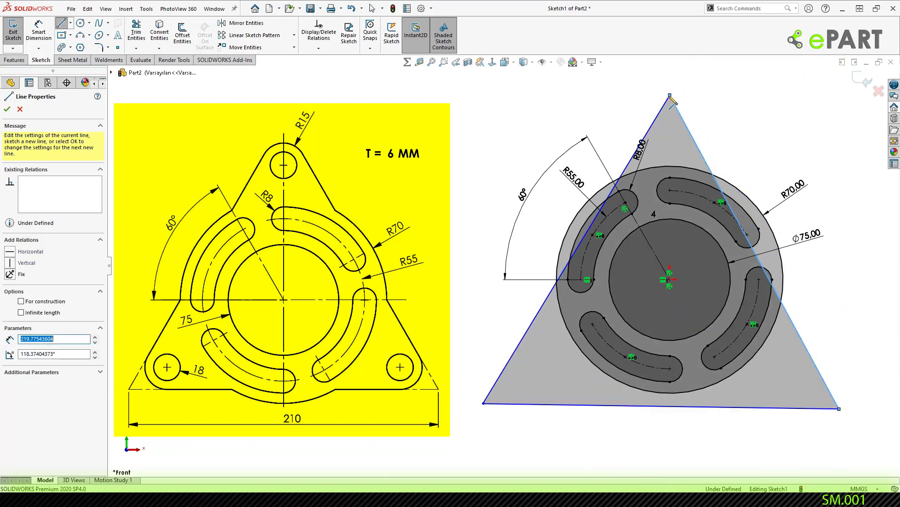
{"action": "key", "text": "Escape"}
{"action": "left_click", "coordinate": [731, 407]}
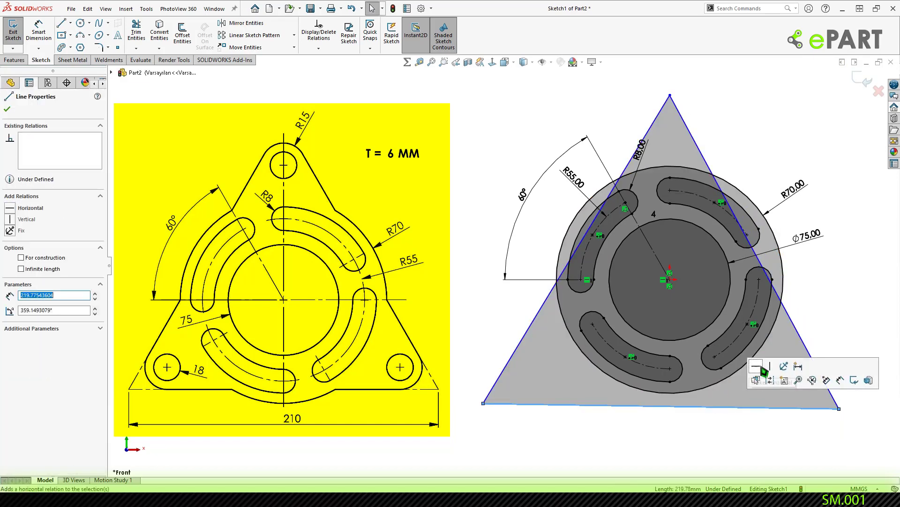
{"action": "left_click", "coordinate": [756, 367]}
{"action": "left_click", "coordinate": [767, 429]}
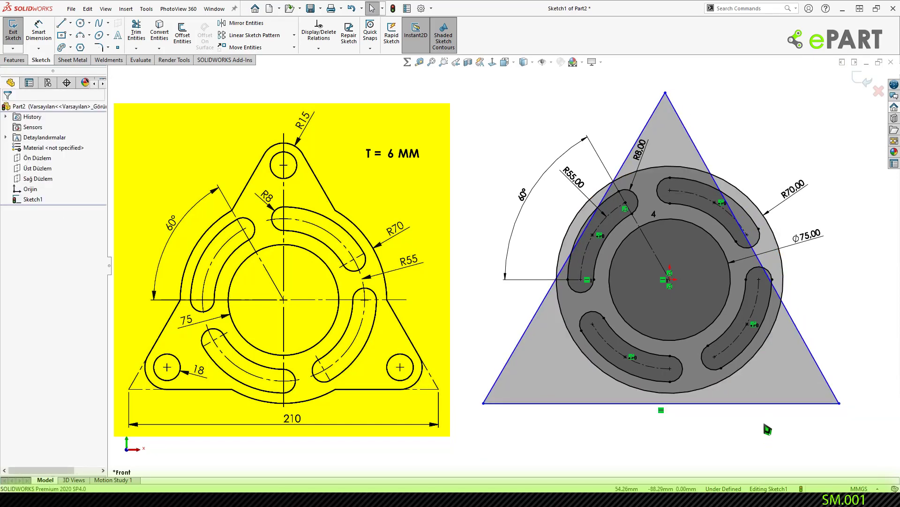
- Make the three triangle sides equal and convert them to construction geometry
{"action": "left_click", "coordinate": [828, 403]}
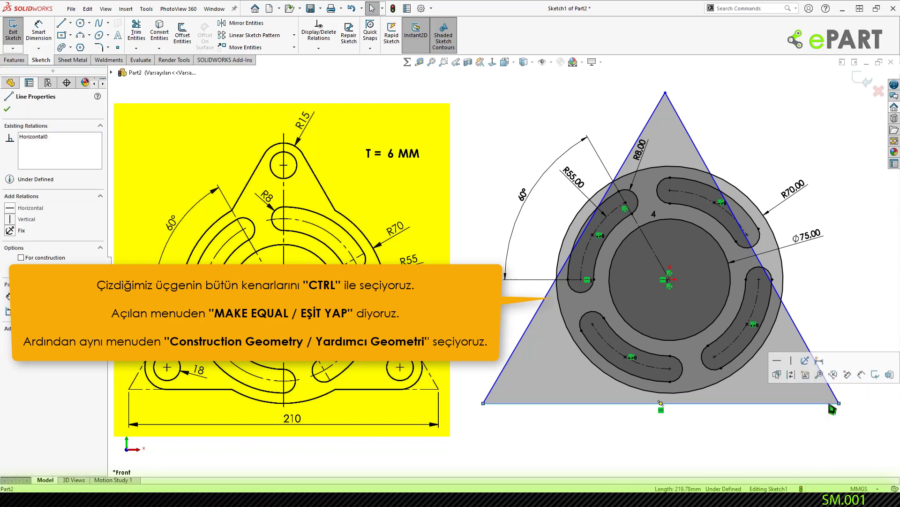
{"action": "left_click", "coordinate": [807, 348], "text": "ctrl"}
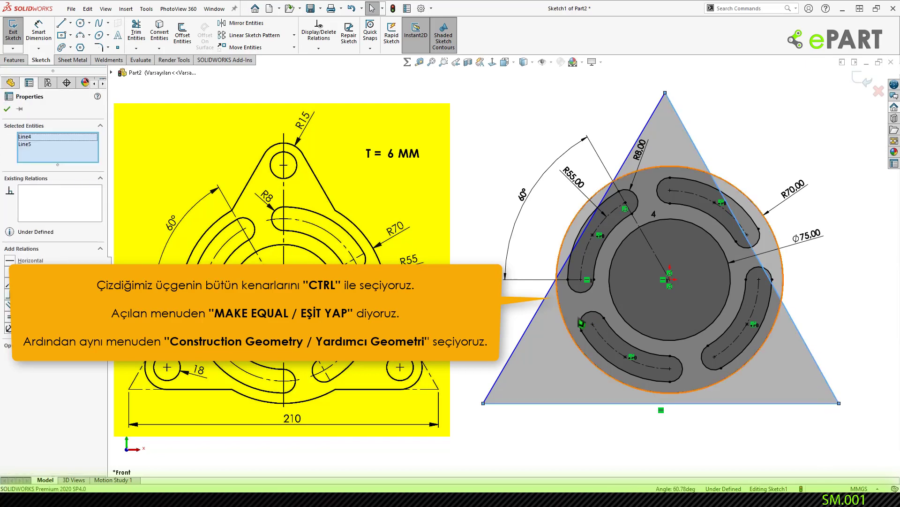
{"action": "left_click", "coordinate": [541, 309], "text": "ctrl"}
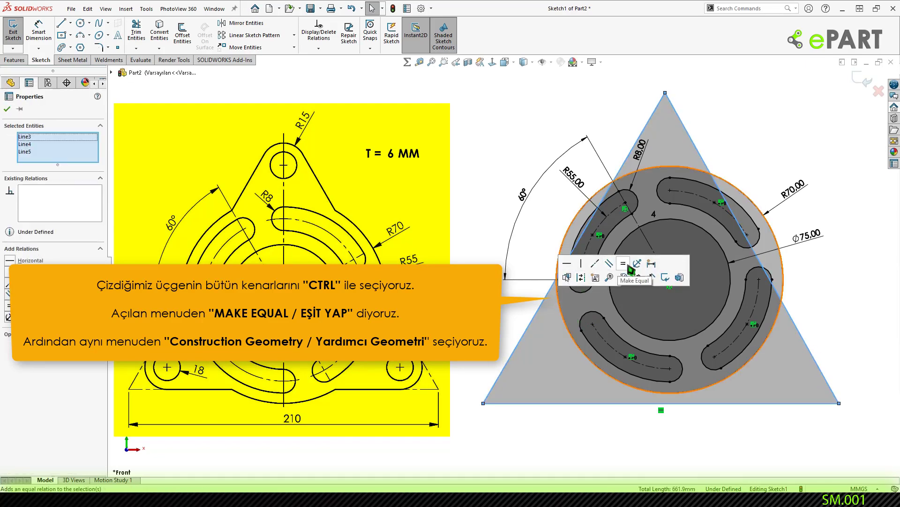
{"action": "left_click", "coordinate": [628, 267]}
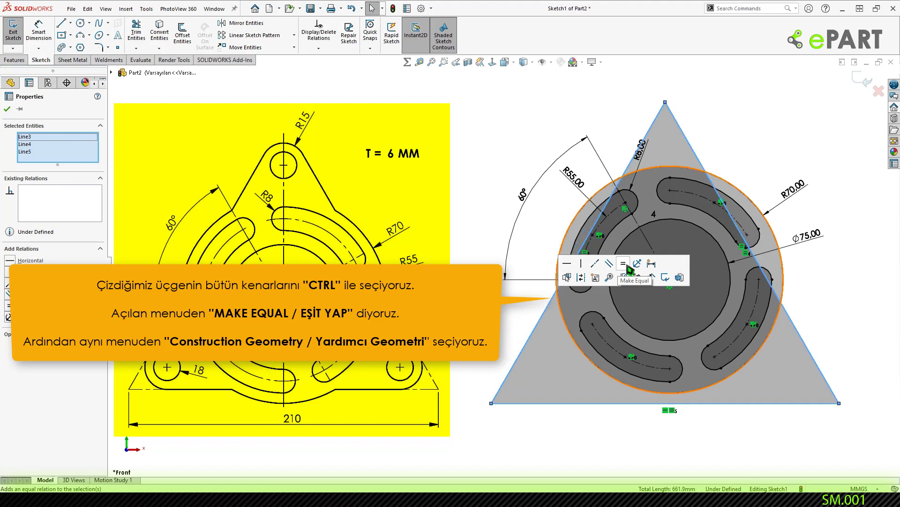
{"action": "left_click", "coordinate": [581, 278]}
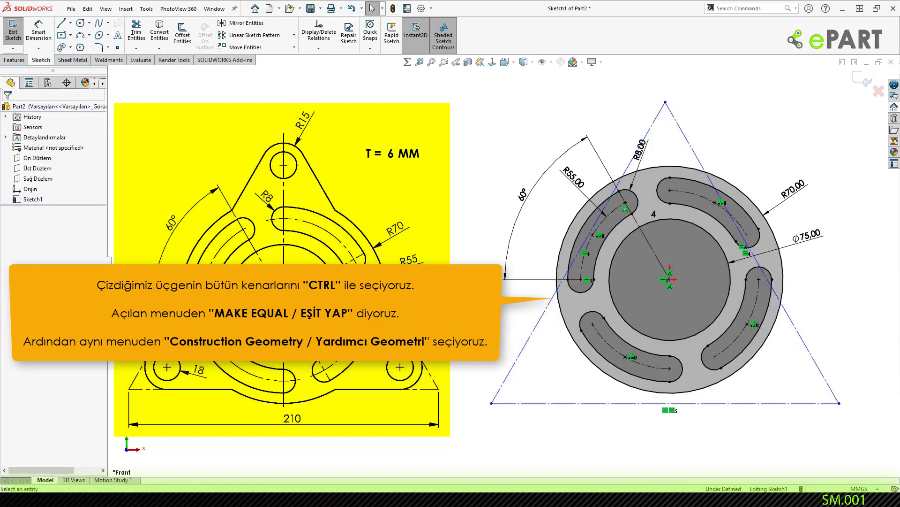
- Draw lines from the circle centre to each of the three triangle corners
{"action": "right_click_drag", "start_coordinate": [797, 137], "coordinate": [788, 136]}
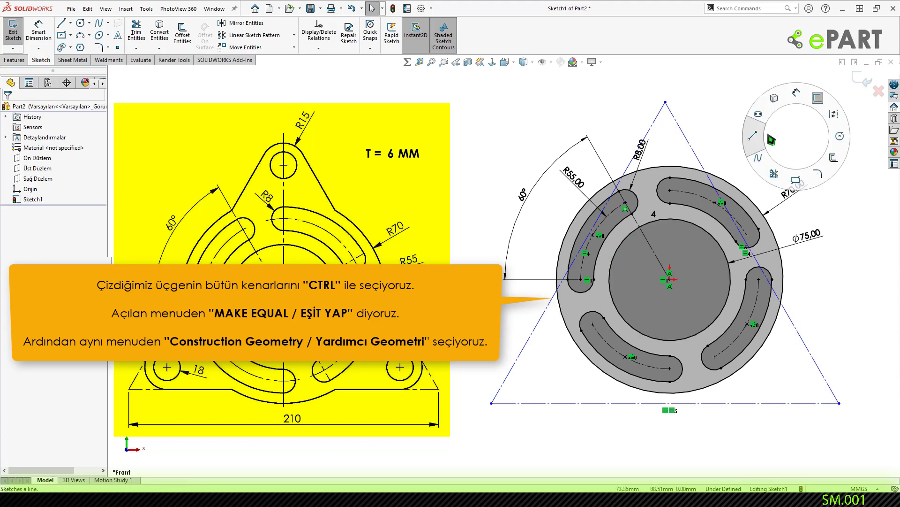
{"action": "left_click", "coordinate": [665, 102]}
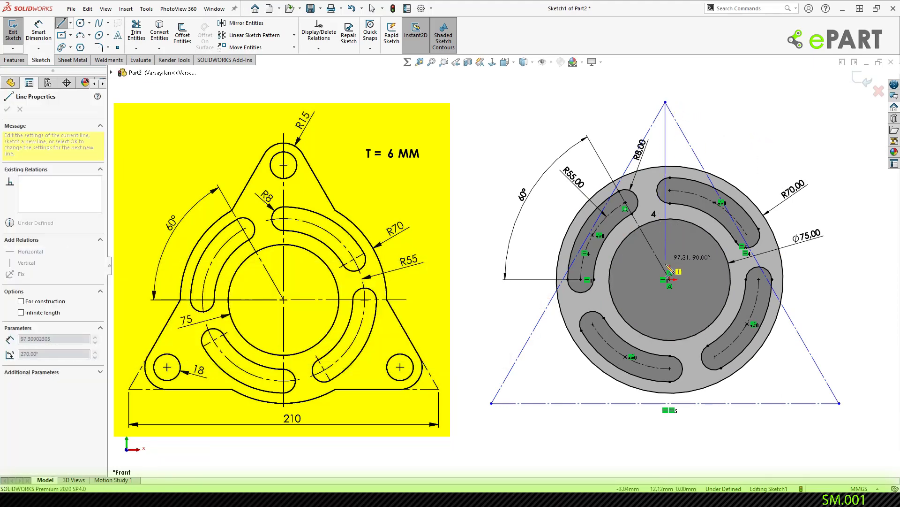
{"action": "left_click", "coordinate": [670, 279]}
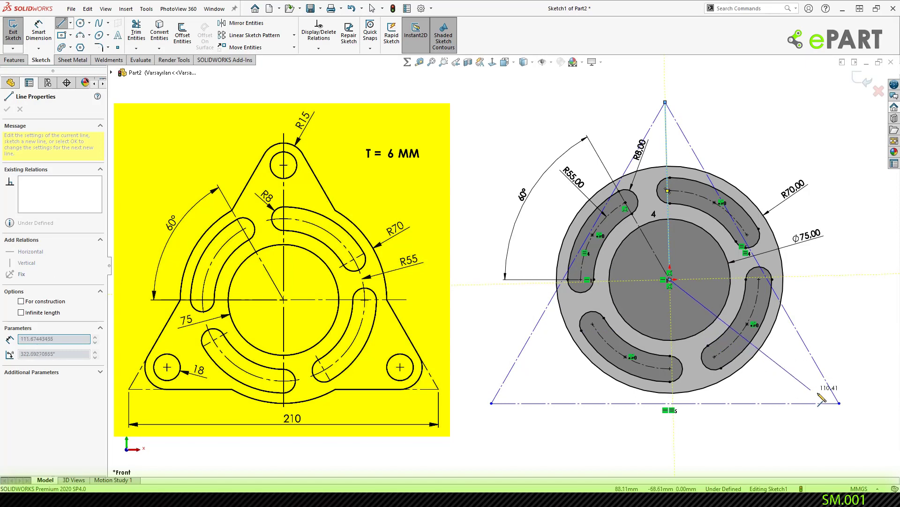
{"action": "left_click", "coordinate": [840, 403]}
{"action": "right_click", "coordinate": [839, 402]}
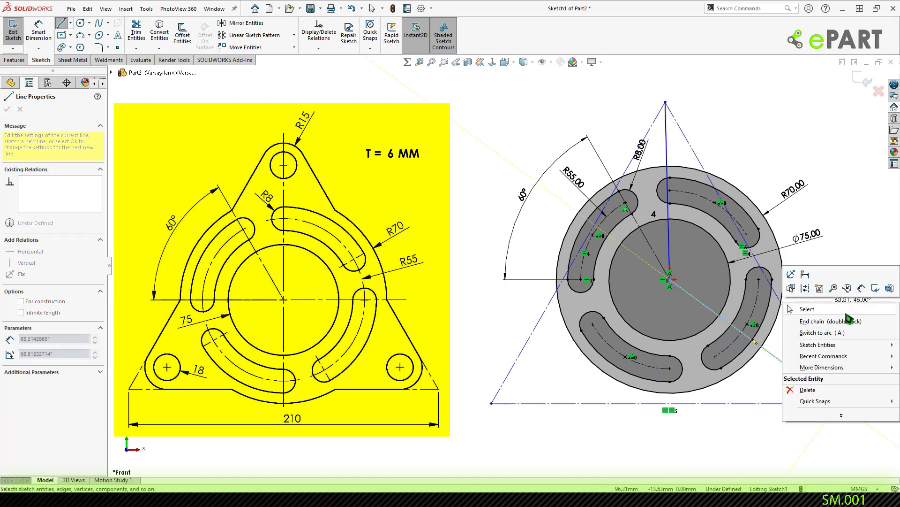
{"action": "left_click", "coordinate": [854, 316]}
{"action": "right_click_drag", "start_coordinate": [843, 309], "coordinate": [799, 304]}
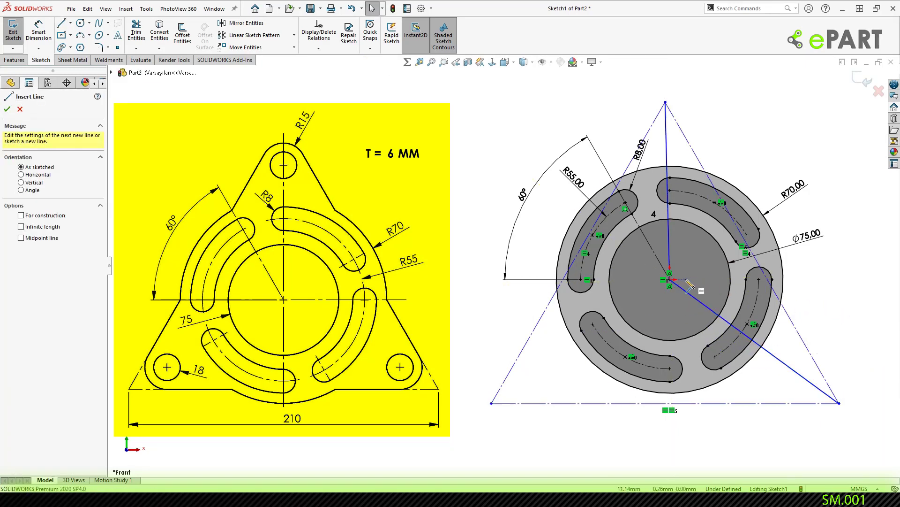
{"action": "left_click", "coordinate": [670, 279]}
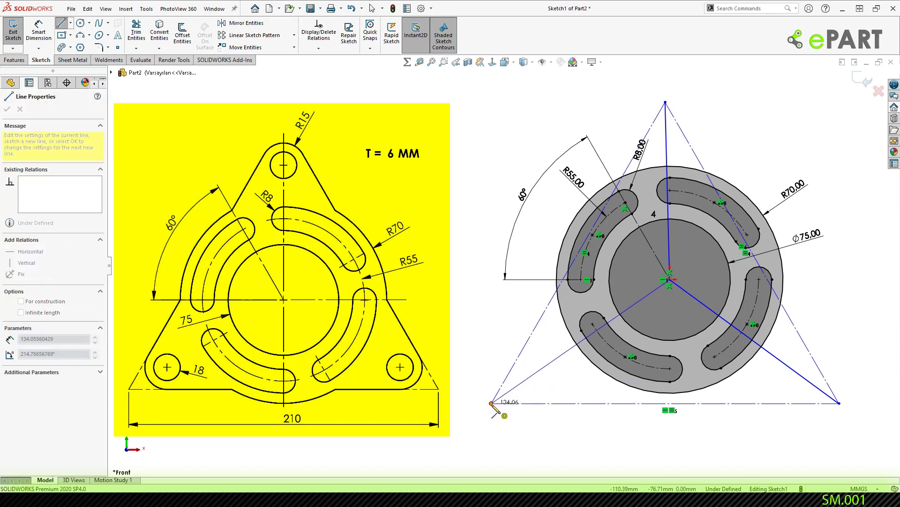
{"action": "right_click", "coordinate": [491, 402]}
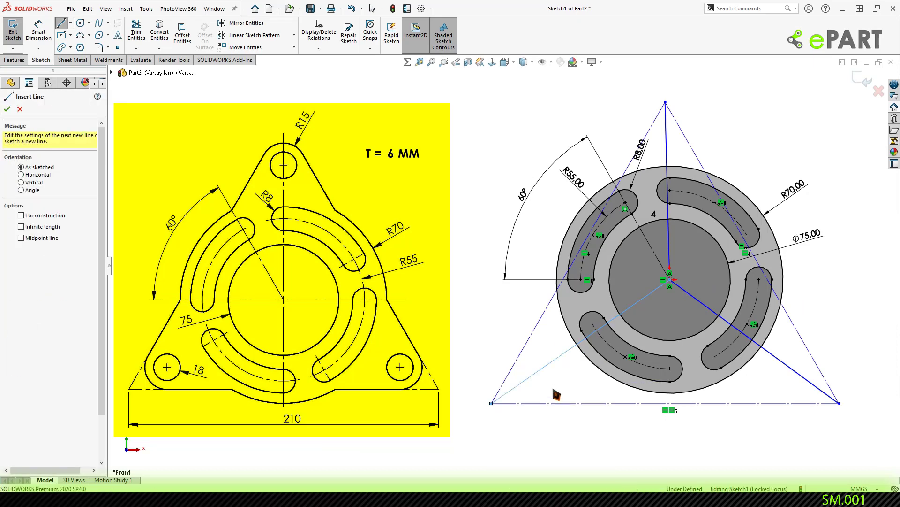
{"action": "left_click", "coordinate": [540, 395]}
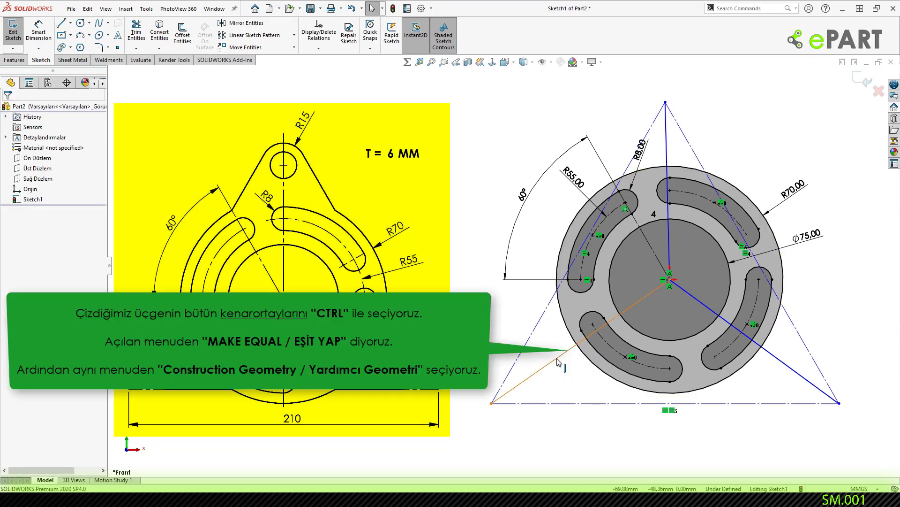
- Make the three centre lines equal and convert them to construction geometry
{"action": "left_click", "coordinate": [556, 359]}
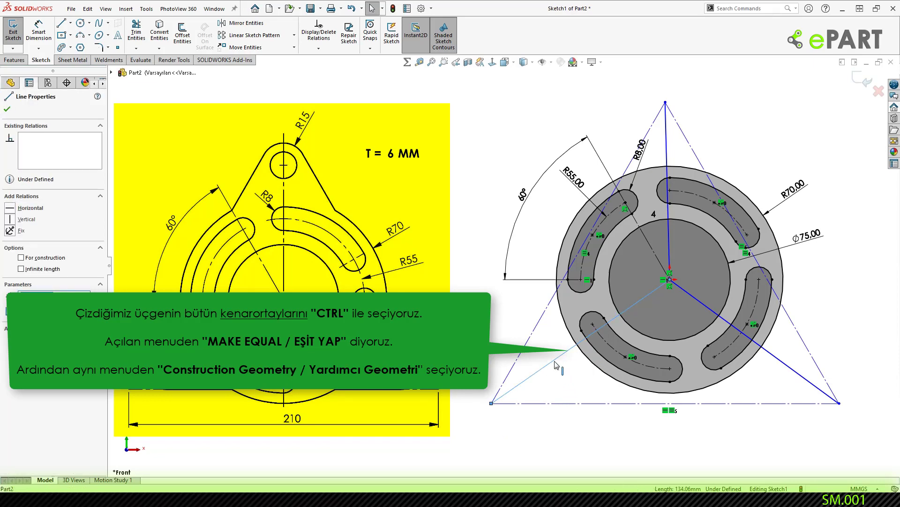
{"action": "left_click", "coordinate": [795, 373], "text": "ctrl"}
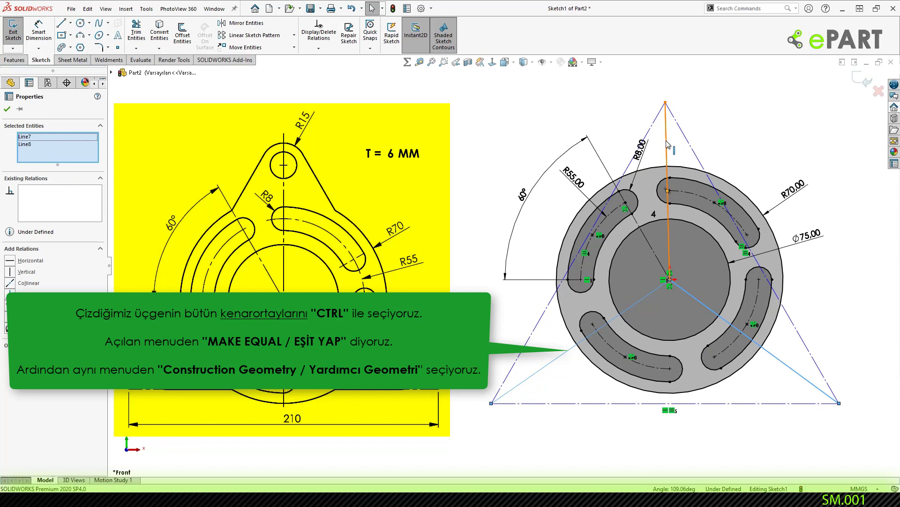
{"action": "left_click", "coordinate": [668, 144], "text": "ctrl"}
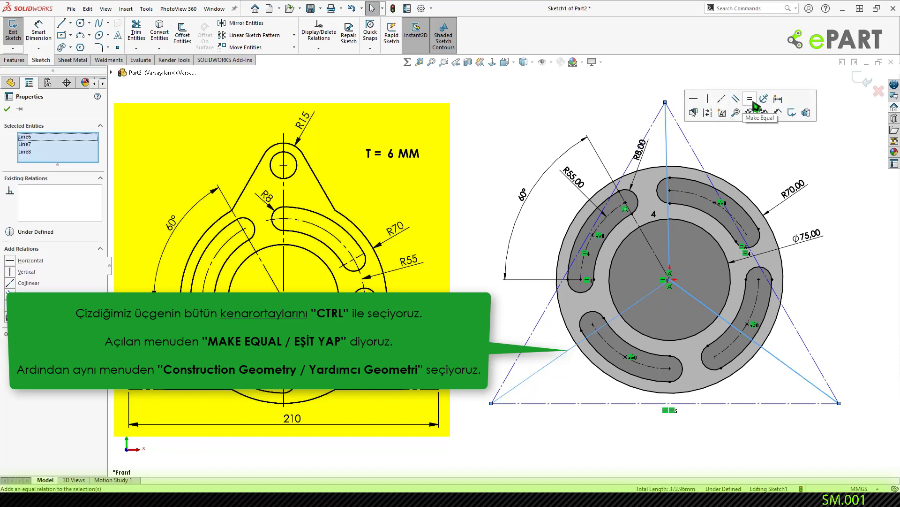
{"action": "left_click", "coordinate": [750, 99]}
{"action": "left_click", "coordinate": [718, 128]}
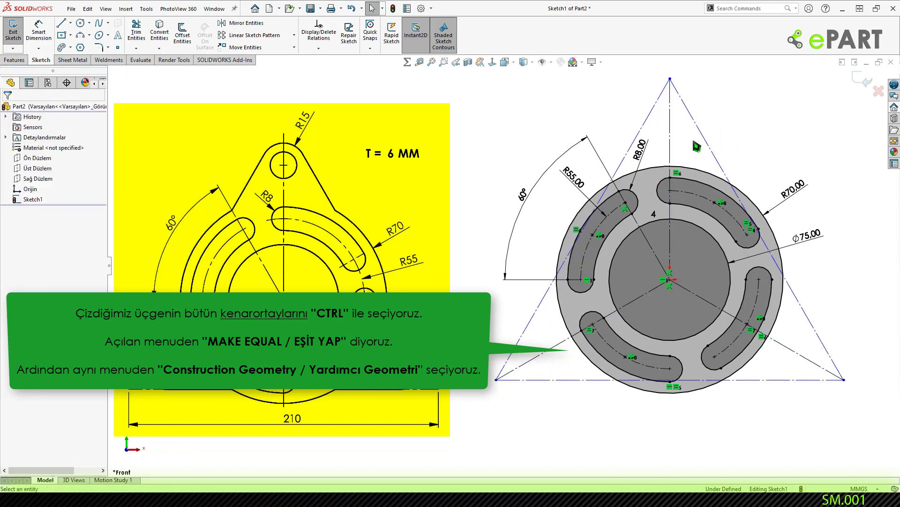
{"action": "left_click", "coordinate": [670, 139]}
{"action": "left_click", "coordinate": [718, 101]}
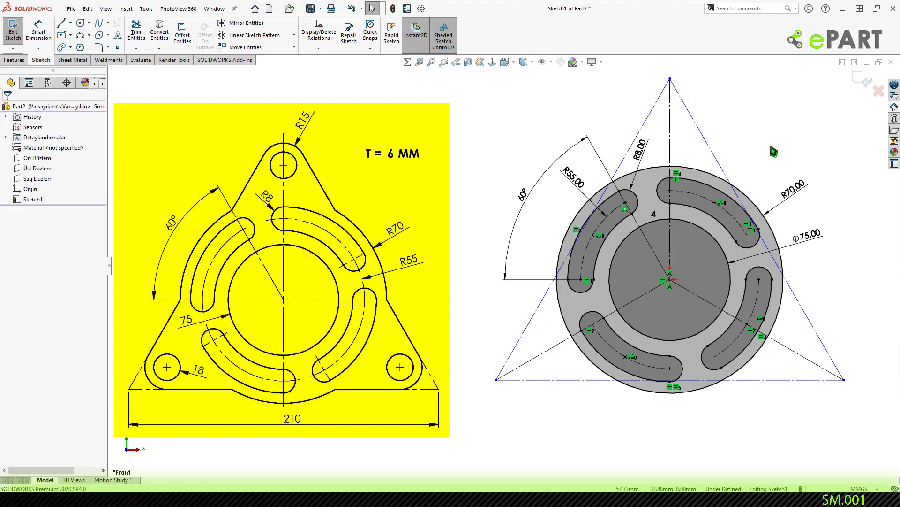
{"action": "right_click_drag", "start_coordinate": [789, 144], "coordinate": [769, 101]}
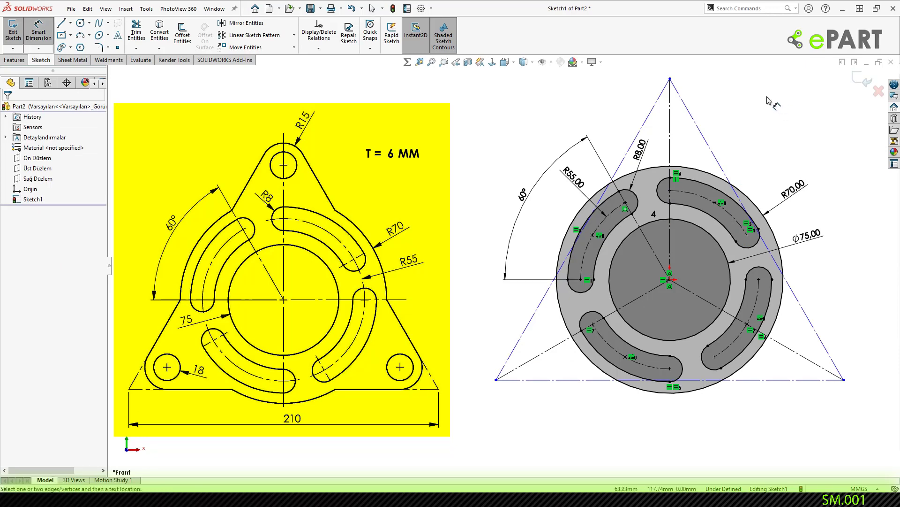
- Dimension the triangle's bottom construction line to 210
{"action": "left_click", "coordinate": [570, 380]}
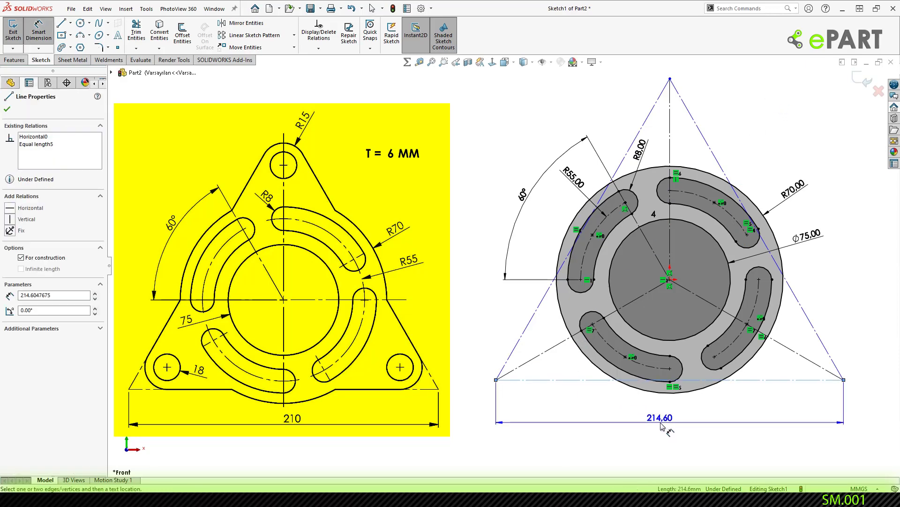
{"action": "left_click", "coordinate": [663, 423]}
{"action": "type", "text": "210"}
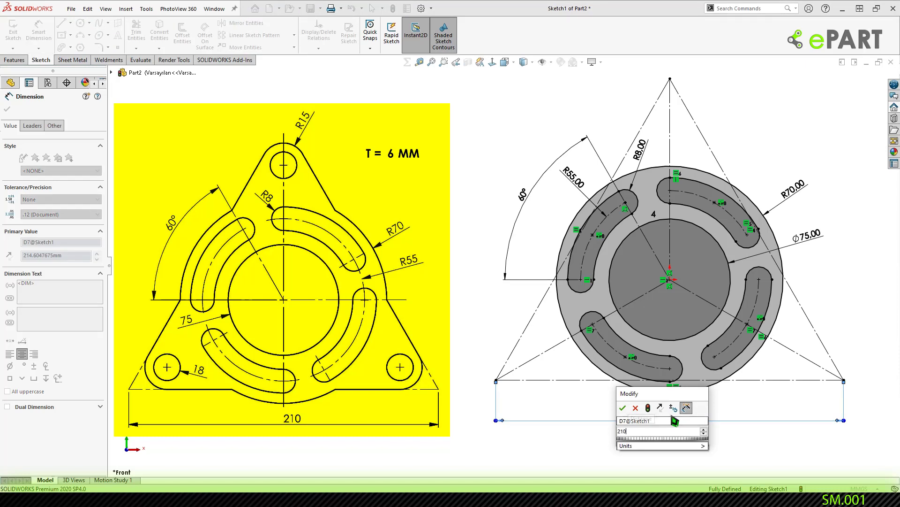
{"action": "key", "text": "Return"}
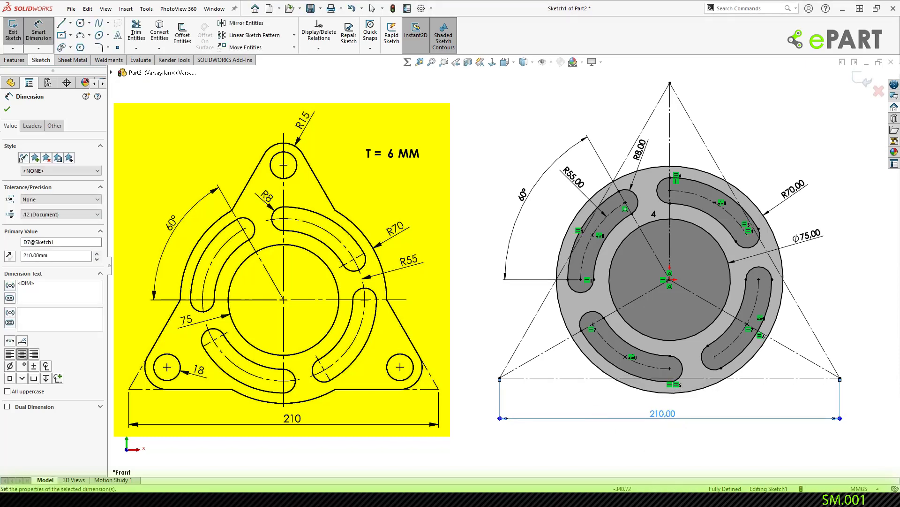
{"action": "left_click", "coordinate": [683, 444]}
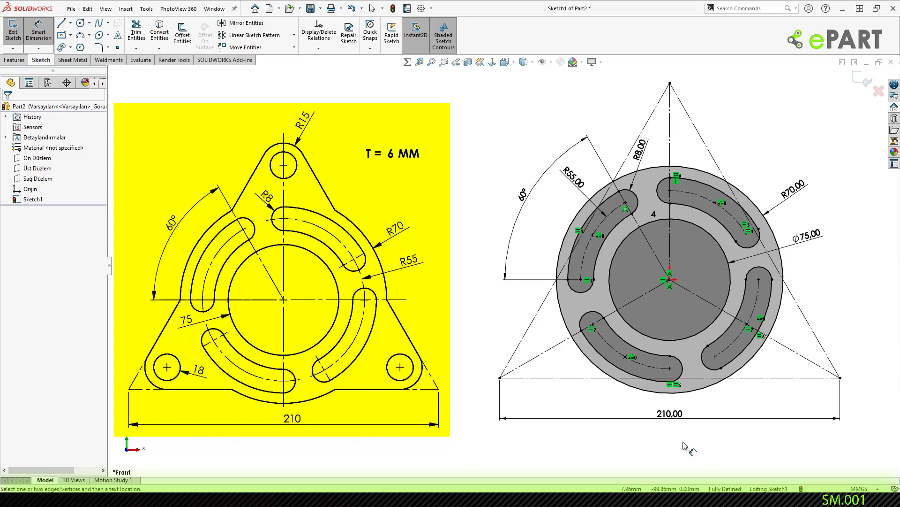
{"action": "right_click", "coordinate": [756, 112]}
- Draw two short lines from the top corner partway down the left and right sides
{"action": "left_click", "coordinate": [784, 141]}
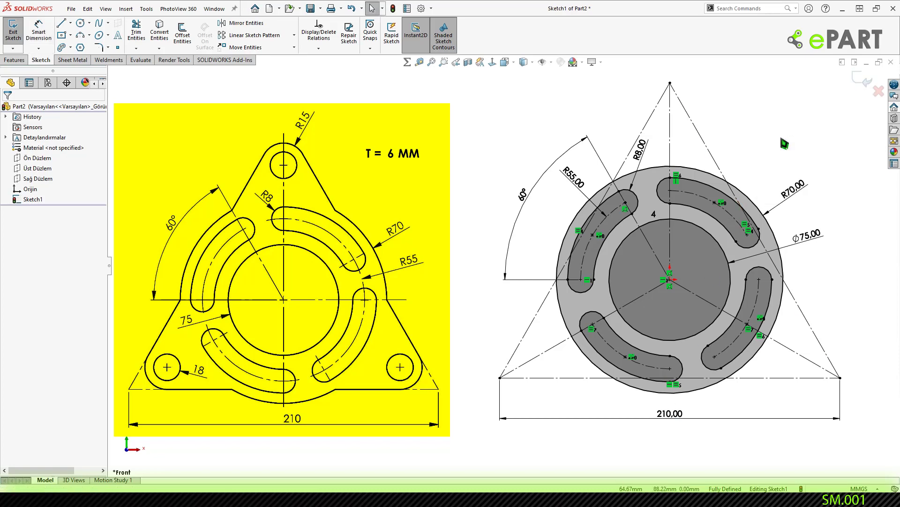
{"action": "right_click_drag", "start_coordinate": [810, 121], "coordinate": [785, 118]}
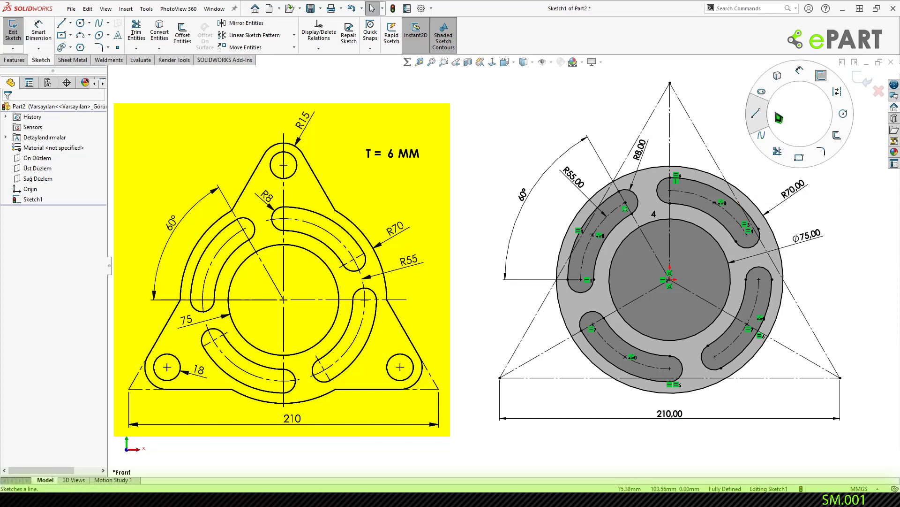
{"action": "left_click", "coordinate": [670, 83]}
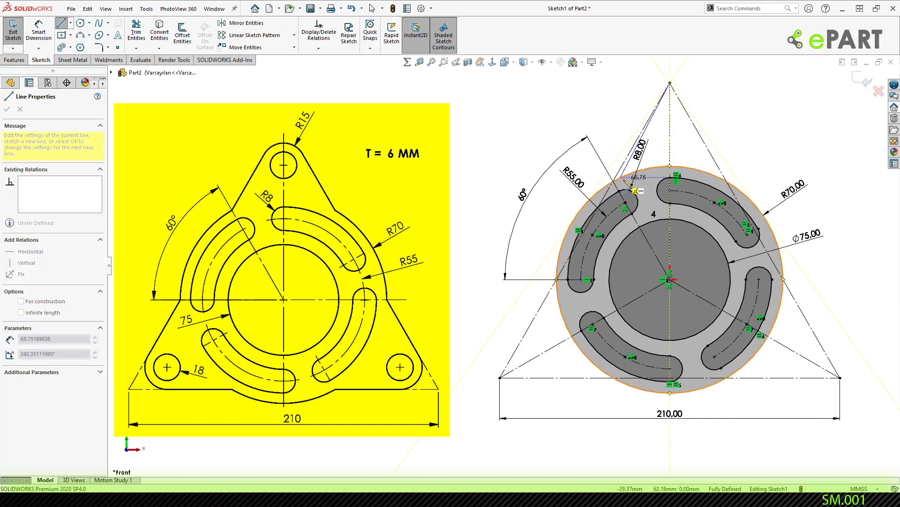
{"action": "left_click", "coordinate": [622, 166]}
{"action": "right_click", "coordinate": [622, 166]}
{"action": "left_click", "coordinate": [652, 174]}
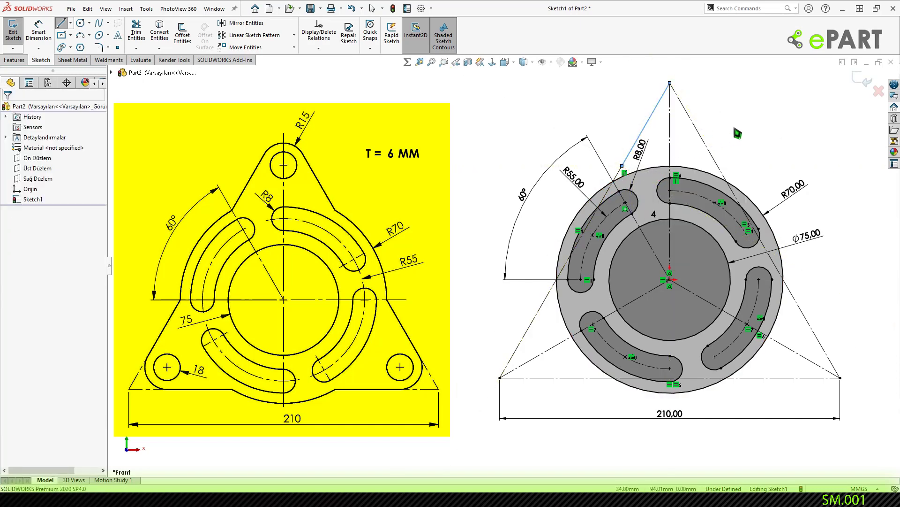
{"action": "right_click_drag", "start_coordinate": [801, 117], "coordinate": [781, 117]}
{"action": "left_click", "coordinate": [670, 83]}
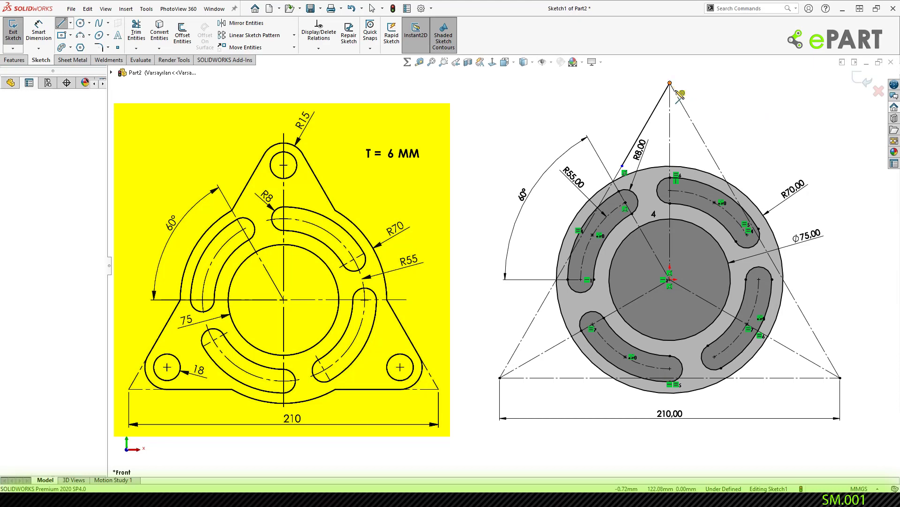
{"action": "left_click", "coordinate": [703, 141]}
{"action": "right_click", "coordinate": [703, 141]}
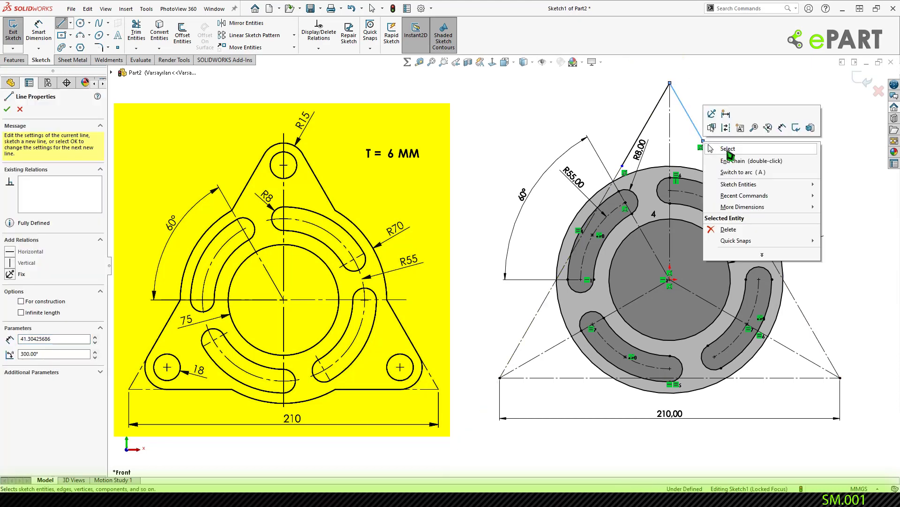
{"action": "left_click", "coordinate": [737, 153]}
- Draw two short lines from the bottom-right corner, up the right side and along the base
{"action": "right_click_drag", "start_coordinate": [862, 264], "coordinate": [839, 264]}
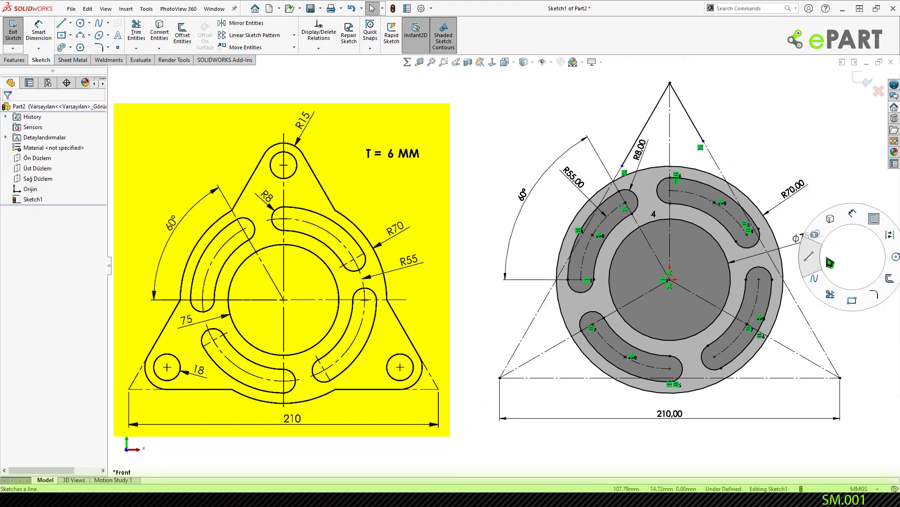
{"action": "left_click", "coordinate": [840, 378]}
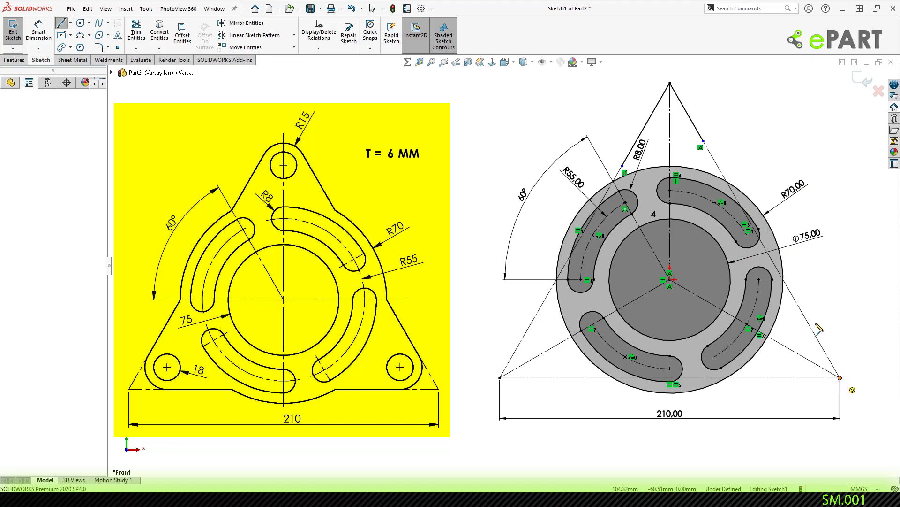
{"action": "left_click", "coordinate": [794, 298]}
{"action": "right_click", "coordinate": [795, 299]}
{"action": "left_click", "coordinate": [839, 302]}
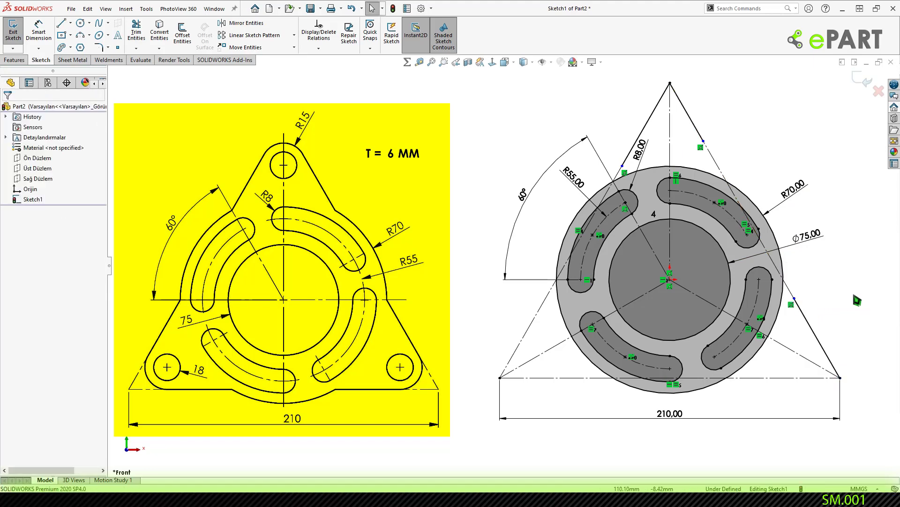
{"action": "right_click_drag", "start_coordinate": [863, 300], "coordinate": [843, 297]}
{"action": "left_click", "coordinate": [840, 378]}
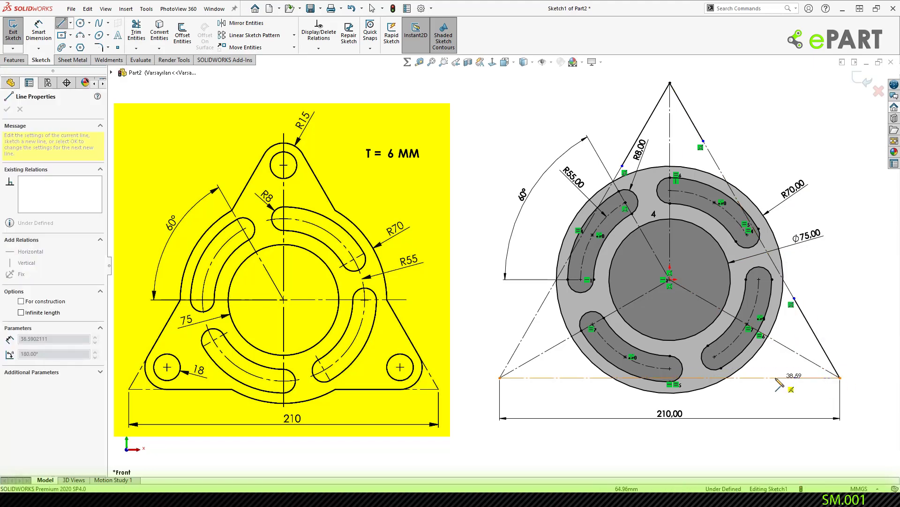
{"action": "left_click", "coordinate": [754, 378]}
{"action": "right_click", "coordinate": [755, 378]}
{"action": "left_click", "coordinate": [782, 389]}
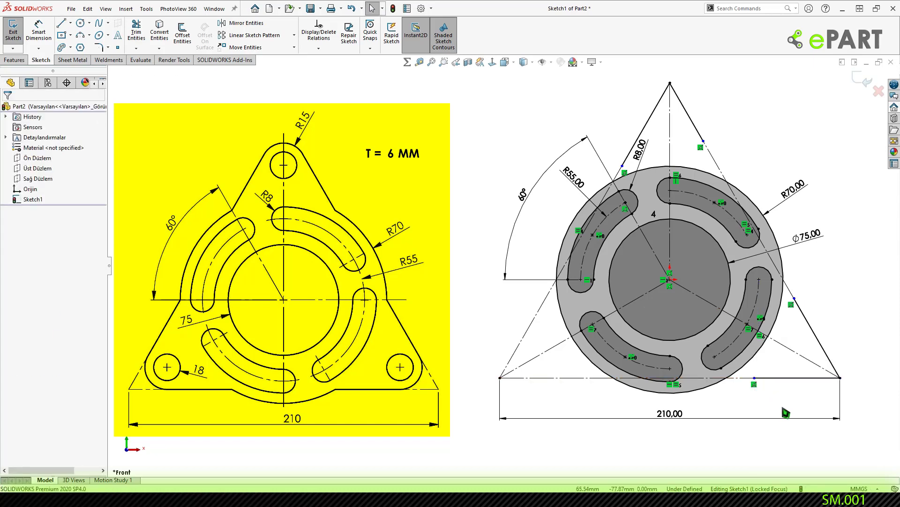
- Draw two short lines from the bottom-left corner, along the base and up the left side
{"action": "key", "text": "l"}
{"action": "left_click", "coordinate": [575, 377]}
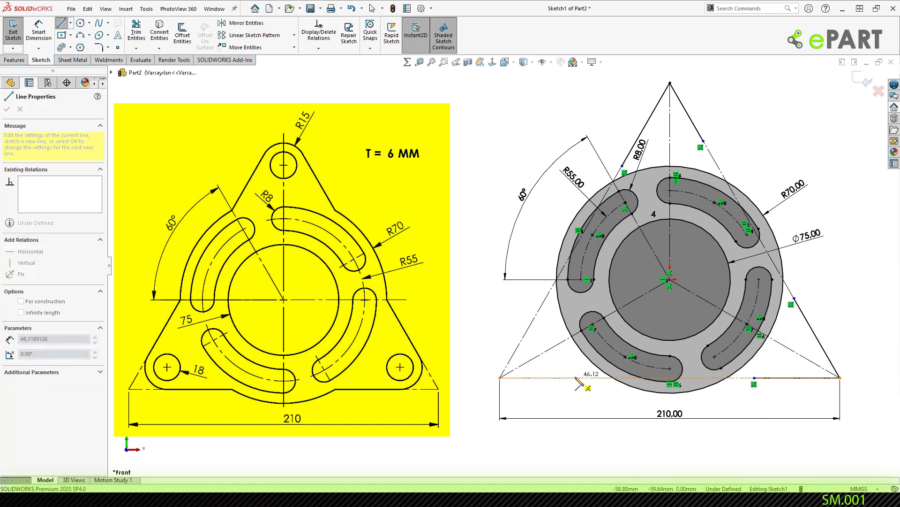
{"action": "right_click", "coordinate": [576, 378]}
{"action": "left_click", "coordinate": [603, 389]}
{"action": "key", "text": "l"}
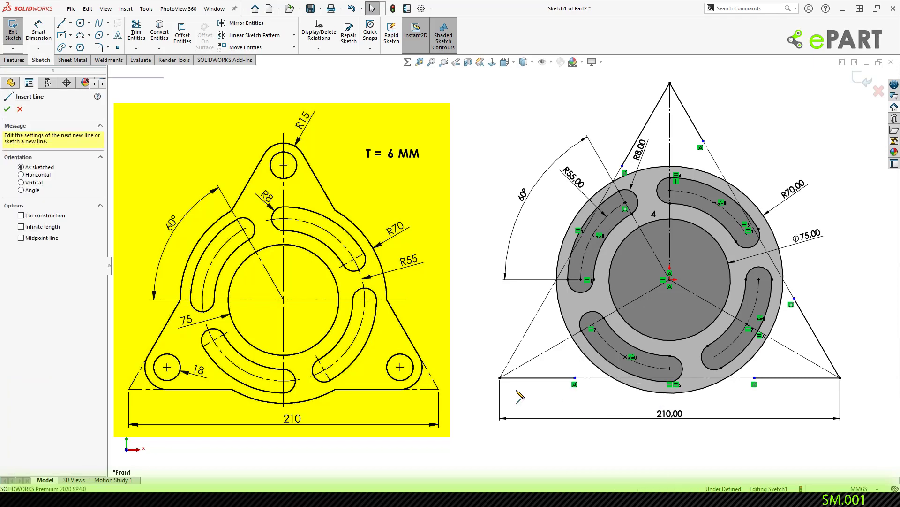
{"action": "left_click", "coordinate": [500, 378]}
{"action": "left_click", "coordinate": [543, 305]}
{"action": "right_click", "coordinate": [542, 305]}
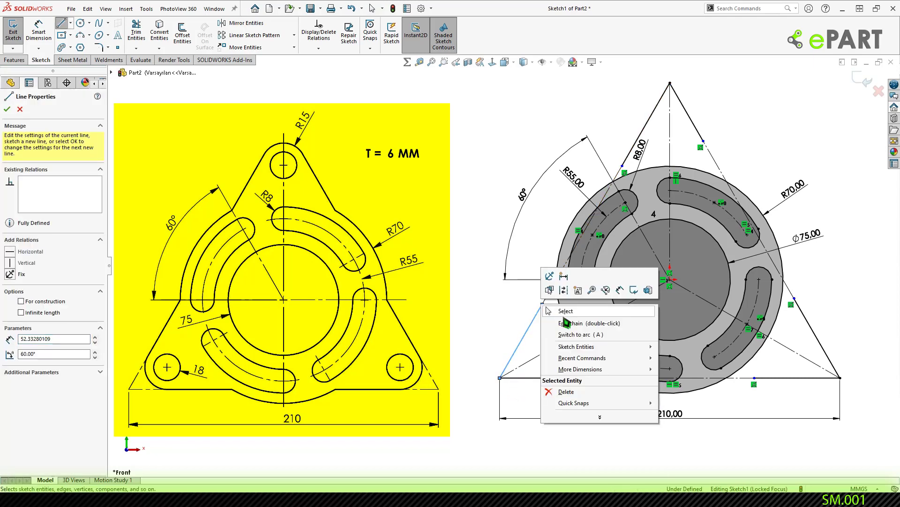
{"action": "left_click", "coordinate": [566, 310]}
- Make the left-side and base line endpoints coincident with the outer R70 circle
{"action": "left_click", "coordinate": [543, 304]}
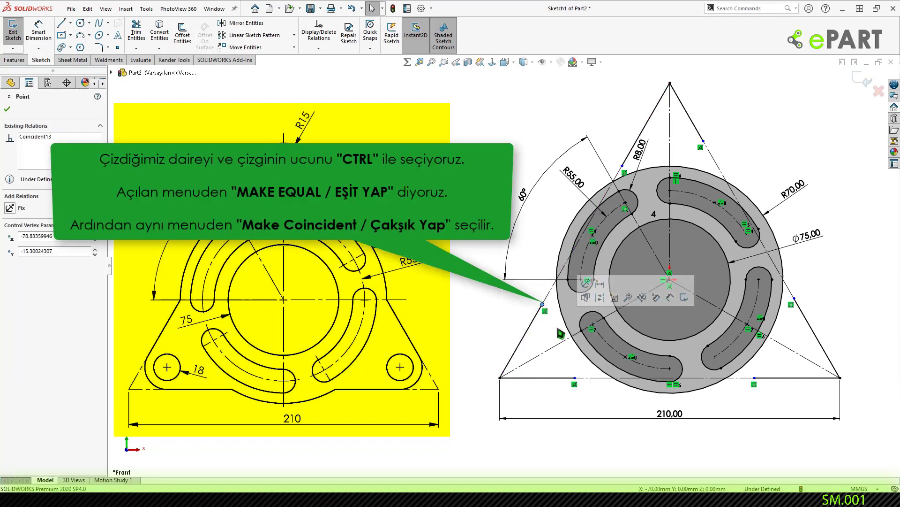
{"action": "left_click", "coordinate": [555, 335]}
{"action": "scroll", "coordinate": [544, 310], "scroll_direction": "down", "scroll_amount": 3}
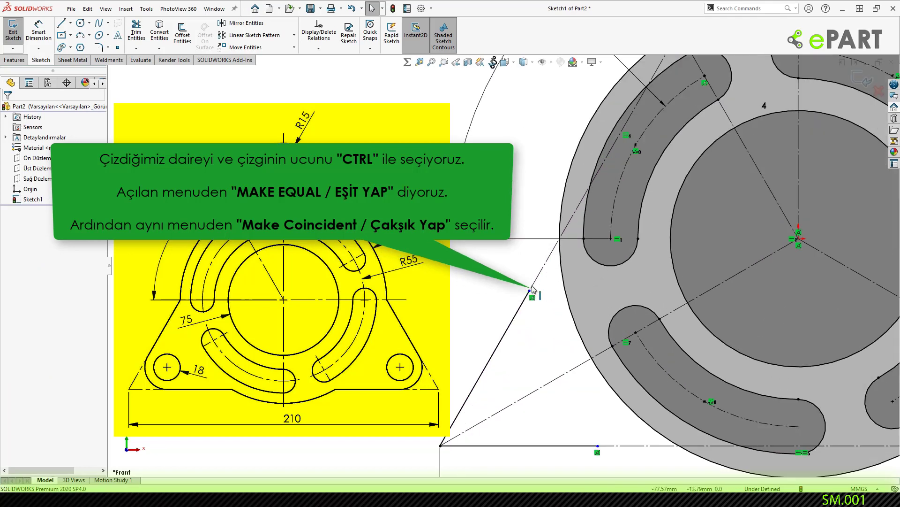
{"action": "left_click", "coordinate": [529, 291]}
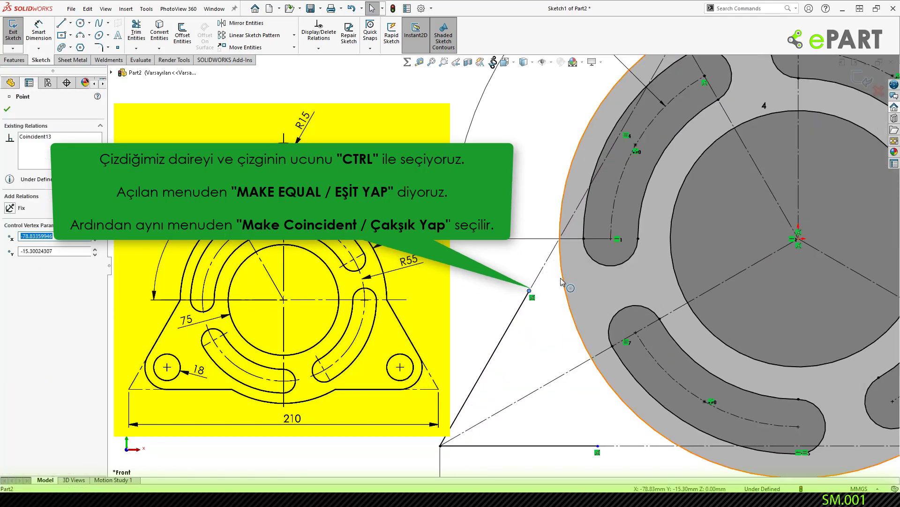
{"action": "left_click", "coordinate": [562, 281], "text": "ctrl"}
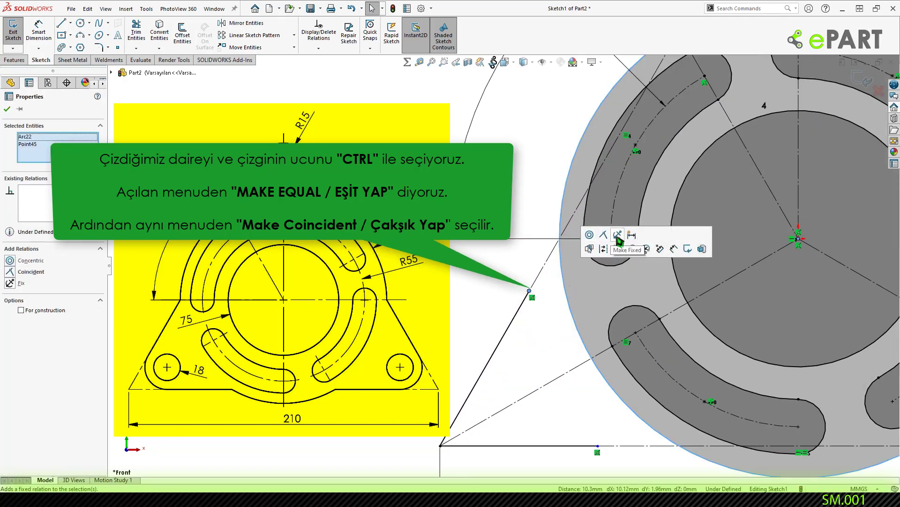
{"action": "left_click", "coordinate": [610, 238]}
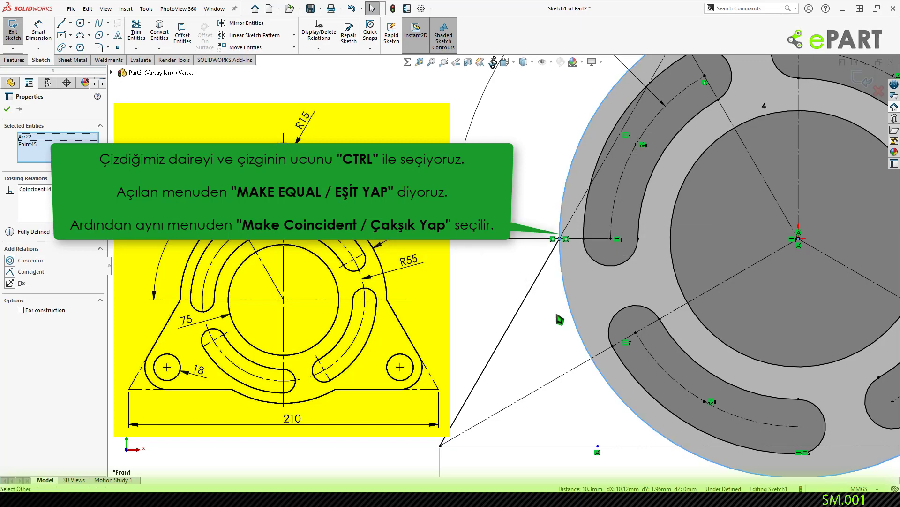
{"action": "key", "text": "f"}
{"action": "scroll", "coordinate": [559, 346], "scroll_direction": "down", "scroll_amount": 5}
{"action": "scroll", "coordinate": [508, 338], "scroll_direction": "down", "scroll_amount": 3}
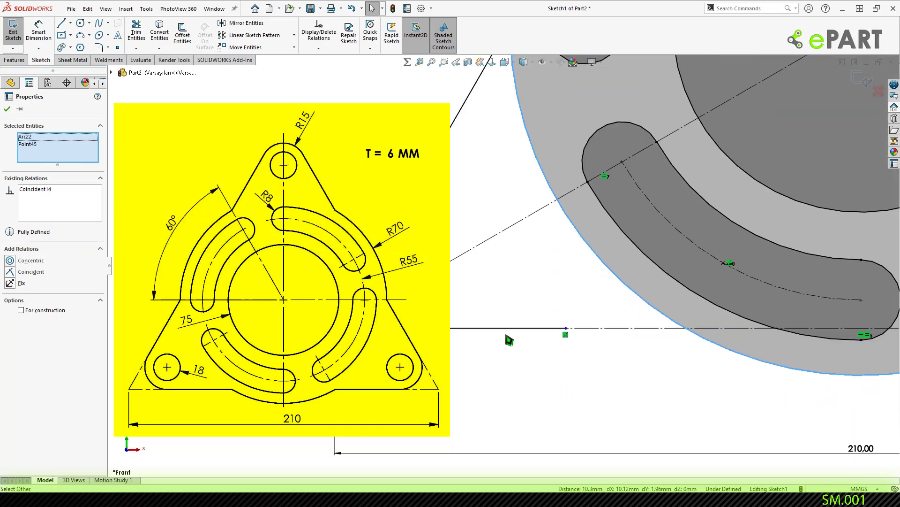
{"action": "scroll", "coordinate": [573, 366], "scroll_direction": "down", "scroll_amount": 2}
{"action": "left_click", "coordinate": [580, 324]}
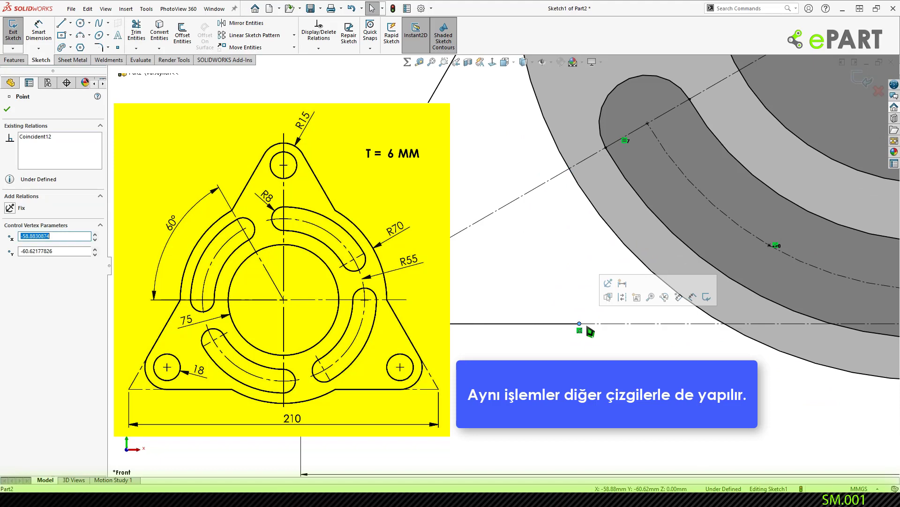
{"action": "left_click", "coordinate": [702, 314], "text": "ctrl"}
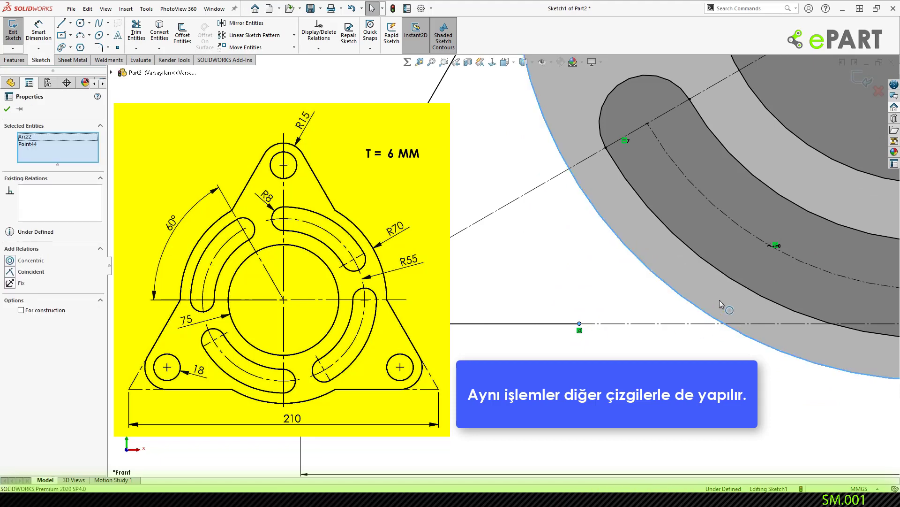
{"action": "left_click", "coordinate": [749, 270]}
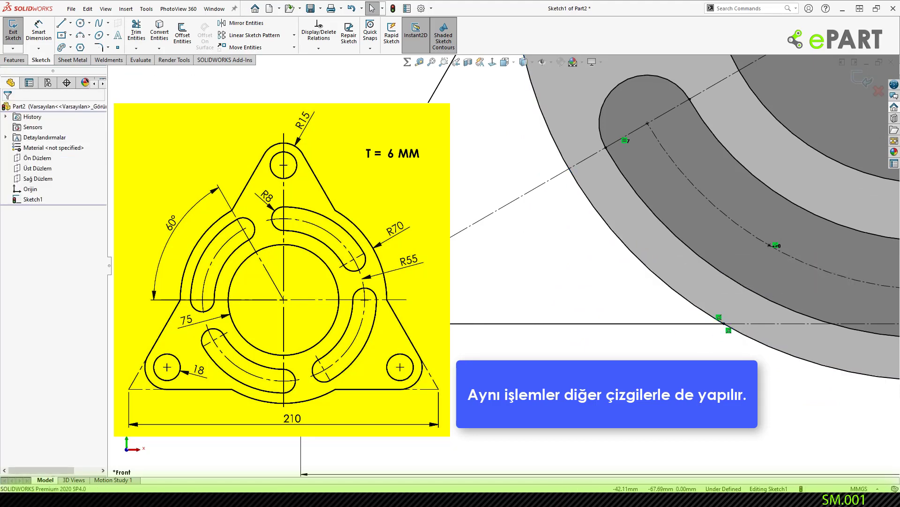
- Snap another side line endpoint and a construction line endpoint onto the slot arcs
{"action": "scroll", "coordinate": [736, 264], "scroll_direction": "up", "scroll_amount": 3}
{"action": "scroll", "coordinate": [736, 264], "scroll_direction": "down", "scroll_amount": 1}
{"action": "scroll", "coordinate": [737, 264], "scroll_direction": "down", "scroll_amount": 3}
{"action": "scroll", "coordinate": [672, 274], "scroll_direction": "down", "scroll_amount": 2}
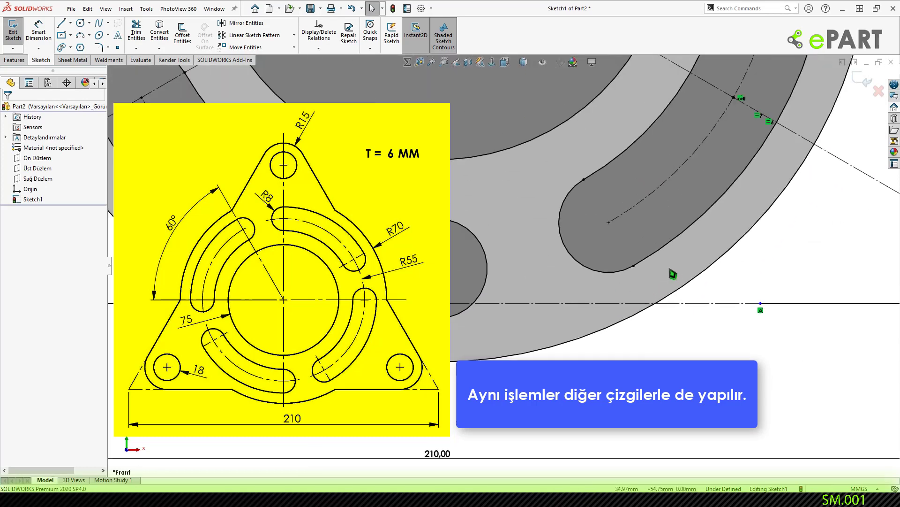
{"action": "left_click", "coordinate": [760, 304]}
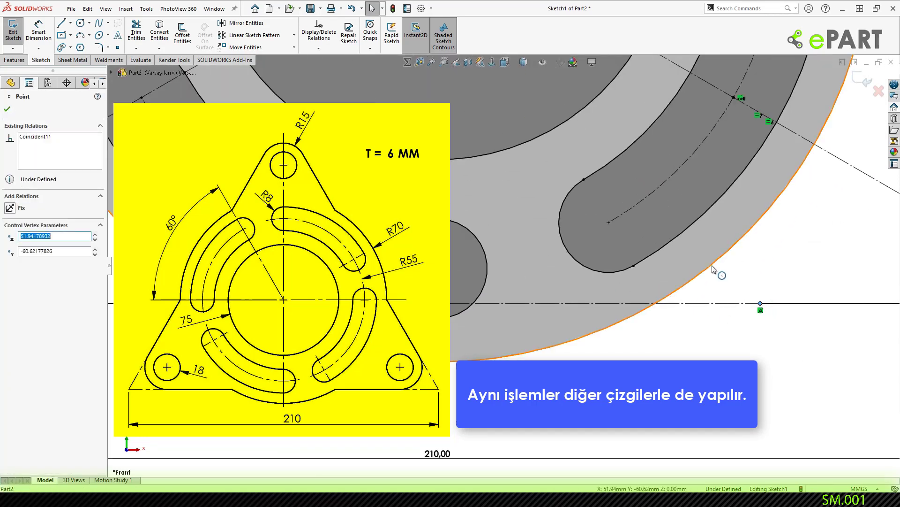
{"action": "left_click", "coordinate": [720, 269], "text": "ctrl"}
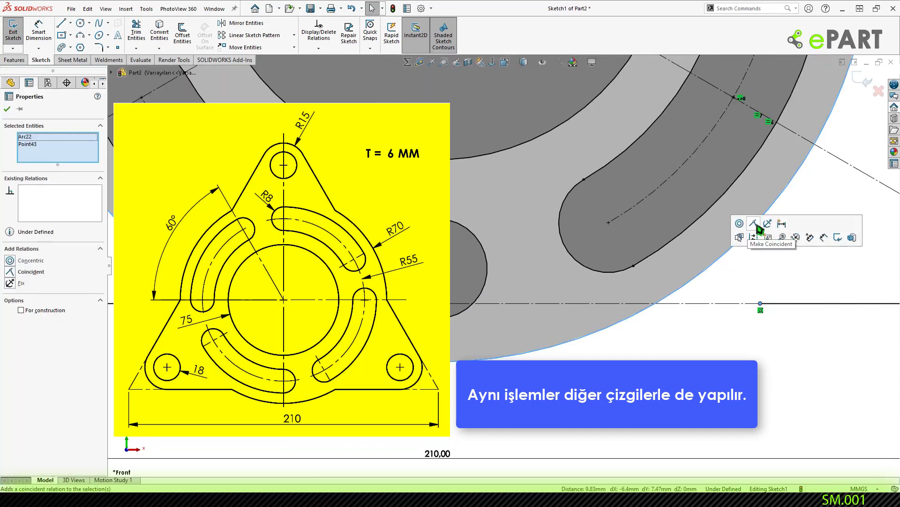
{"action": "left_click", "coordinate": [759, 227]}
{"action": "scroll", "coordinate": [763, 288], "scroll_direction": "up", "scroll_amount": 3}
{"action": "scroll", "coordinate": [679, 136], "scroll_direction": "down", "scroll_amount": 3}
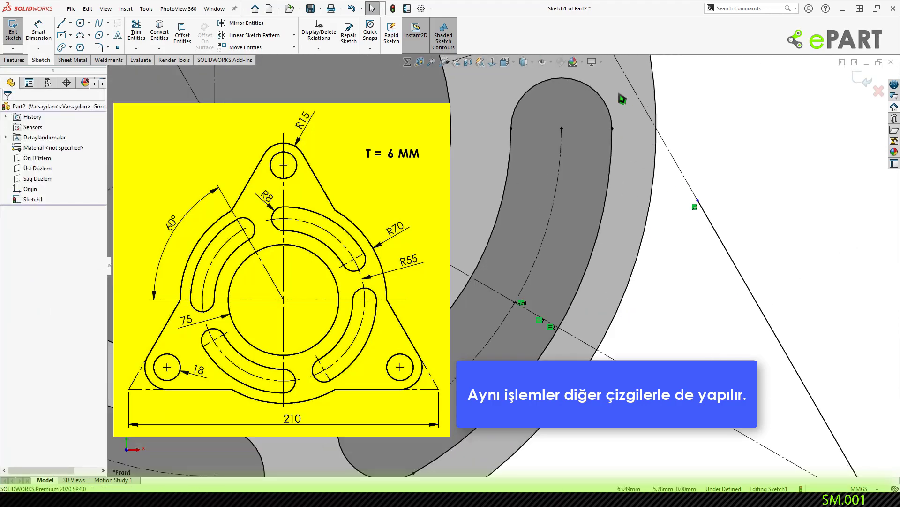
{"action": "left_click", "coordinate": [724, 268]}
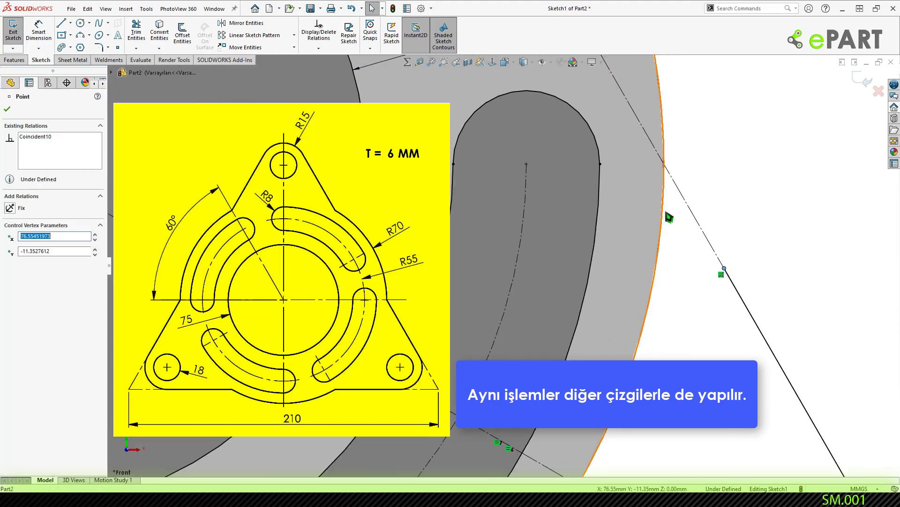
{"action": "left_click", "coordinate": [661, 209], "text": "ctrl"}
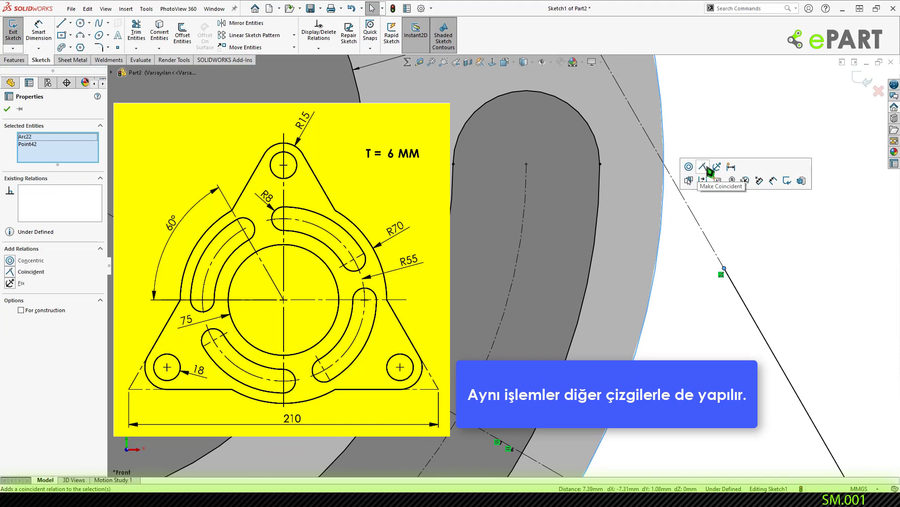
{"action": "left_click", "coordinate": [710, 170]}
- Make the last two construction line endpoints coincident with their slot arcs
{"action": "scroll", "coordinate": [671, 201], "scroll_direction": "up", "scroll_amount": 3}
{"action": "scroll", "coordinate": [598, 139], "scroll_direction": "down", "scroll_amount": 3}
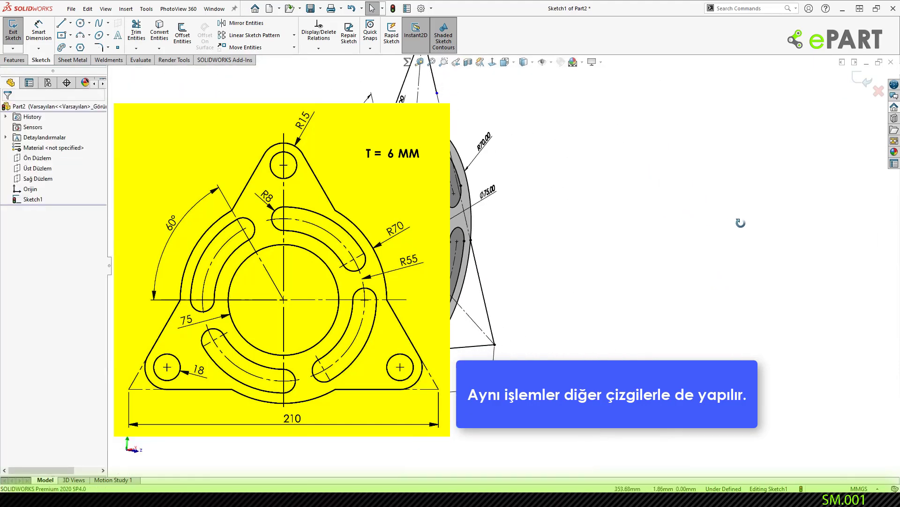
{"action": "key", "text": "f"}
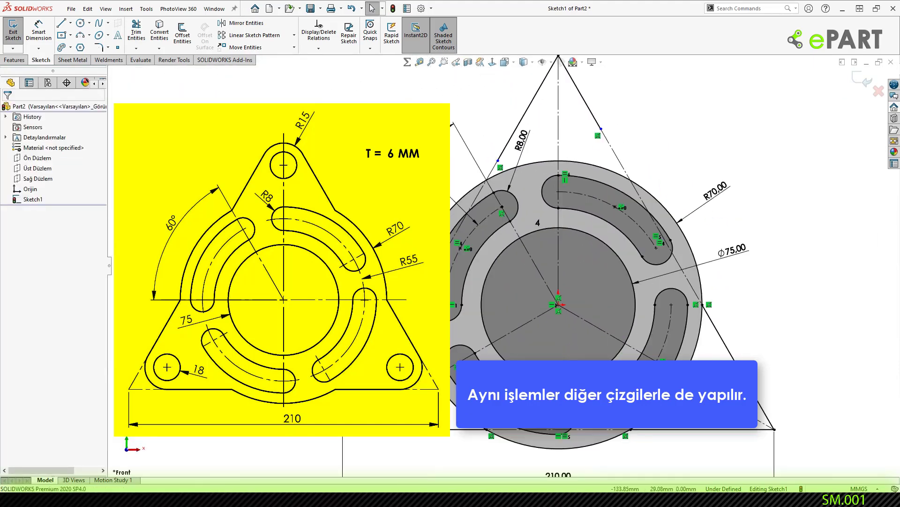
{"action": "scroll", "coordinate": [365, 79], "scroll_direction": "down", "scroll_amount": 2}
{"action": "scroll", "coordinate": [500, 207], "scroll_direction": "down", "scroll_amount": 2}
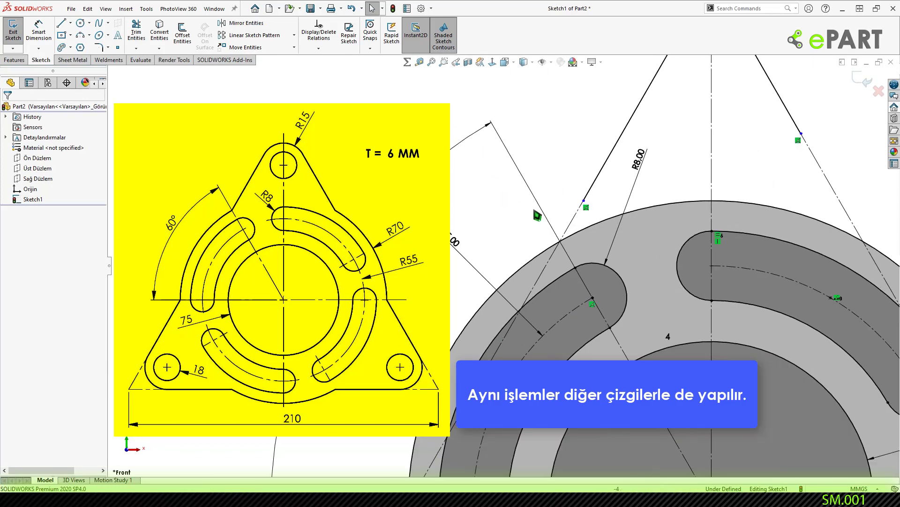
{"action": "left_click", "coordinate": [584, 202]}
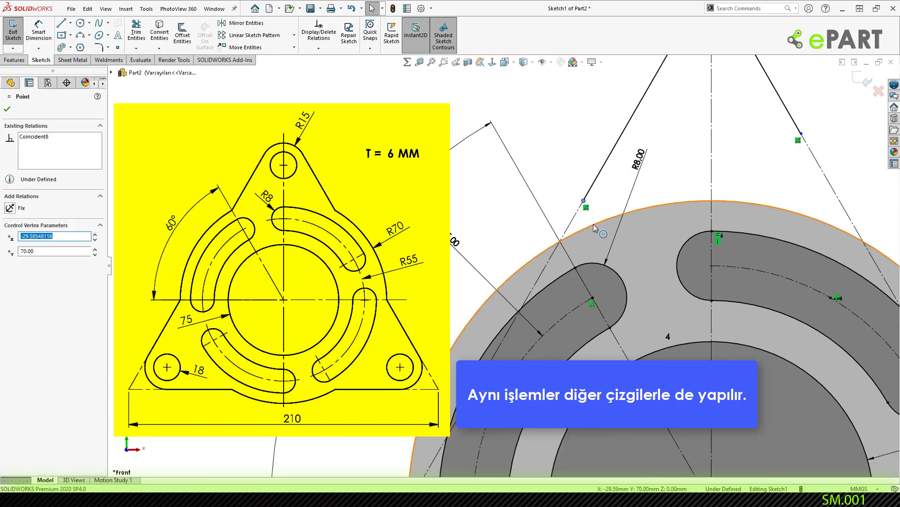
{"action": "left_click", "coordinate": [593, 224], "text": "ctrl"}
{"action": "left_click", "coordinate": [642, 185]}
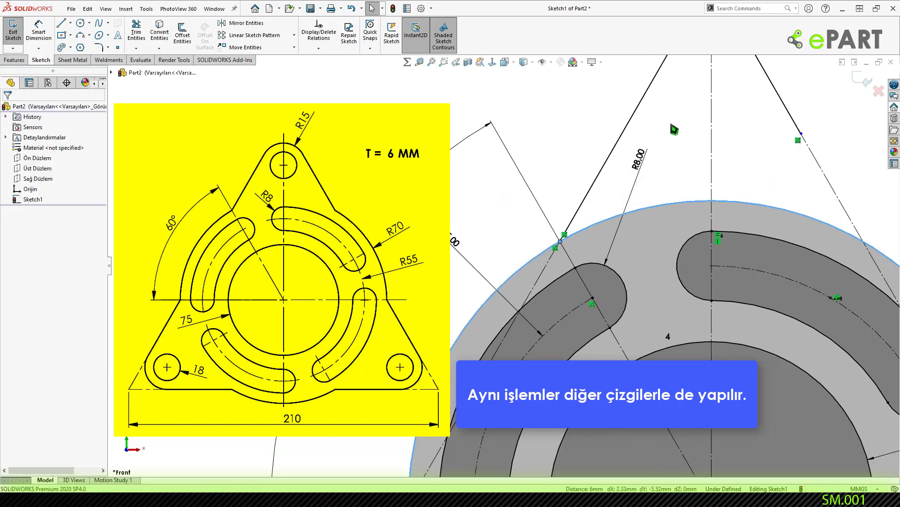
{"action": "left_click", "coordinate": [801, 133]}
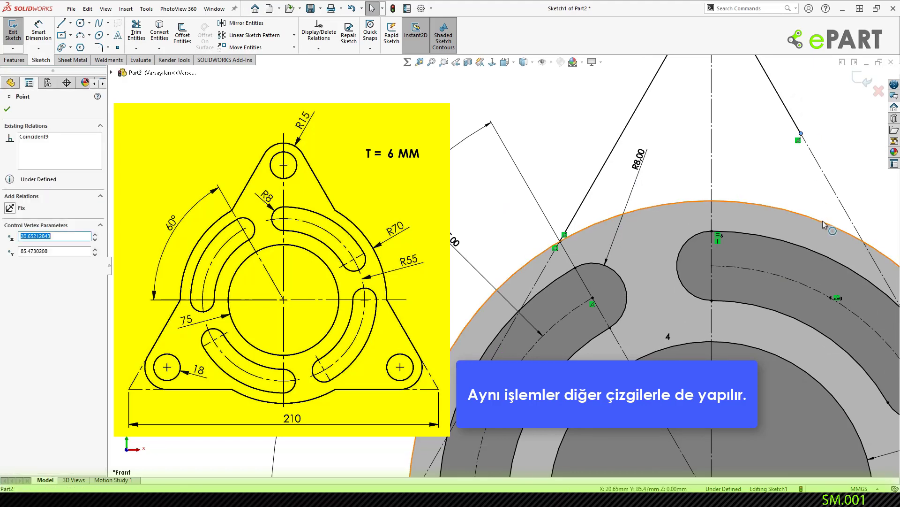
{"action": "left_click", "coordinate": [821, 223], "text": "ctrl"}
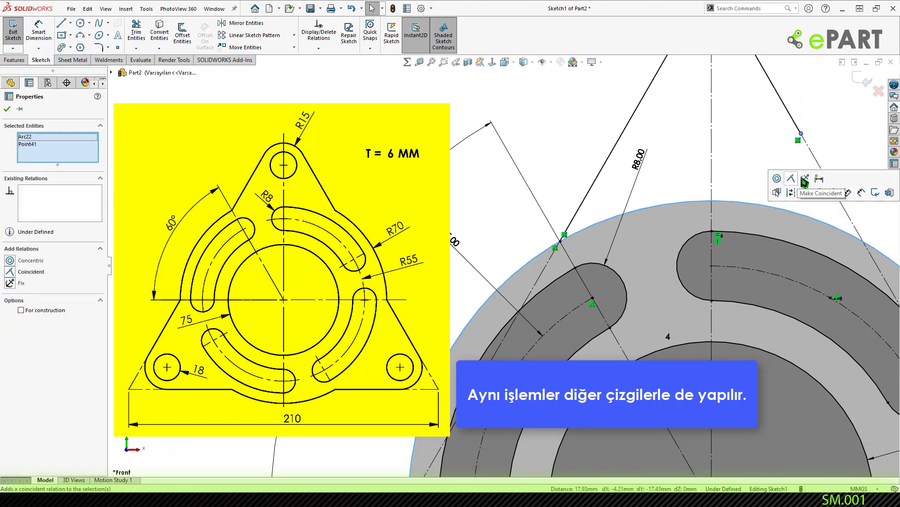
{"action": "left_click", "coordinate": [804, 179]}
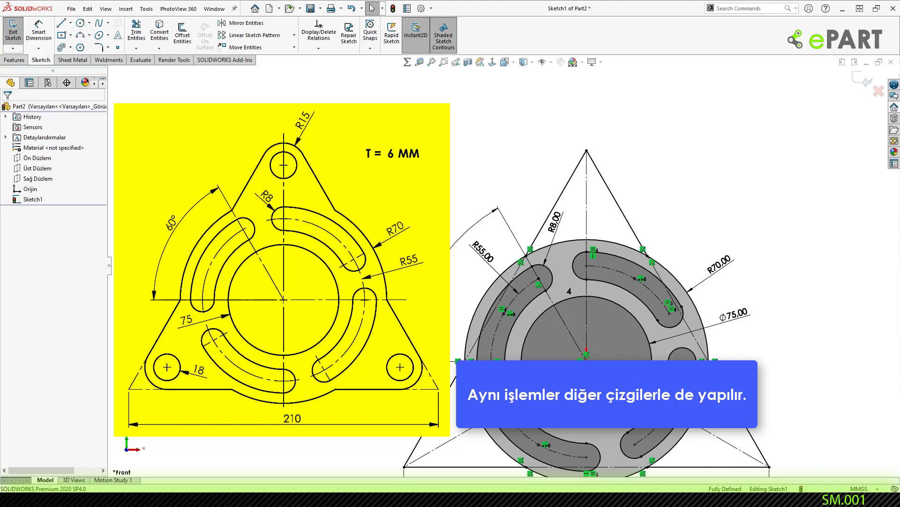
{"action": "scroll", "coordinate": [751, 192], "scroll_direction": "up", "scroll_amount": 2}
{"action": "scroll", "coordinate": [751, 191], "scroll_direction": "up", "scroll_amount": 1}
{"action": "scroll", "coordinate": [750, 191], "scroll_direction": "down", "scroll_amount": 2}
{"action": "scroll", "coordinate": [750, 191], "scroll_direction": "up", "scroll_amount": 3}
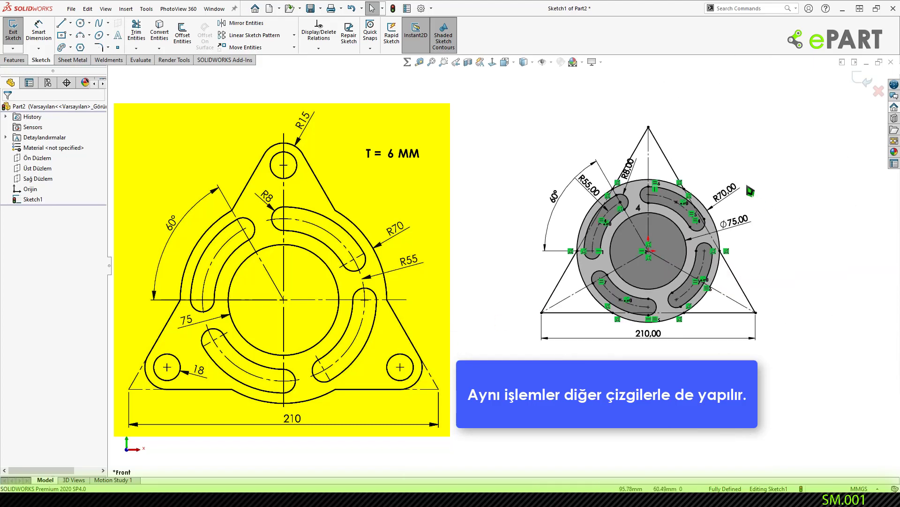
{"action": "scroll", "coordinate": [623, 199], "scroll_direction": "down", "scroll_amount": 1}
{"action": "scroll", "coordinate": [537, 239], "scroll_direction": "down", "scroll_amount": 2}
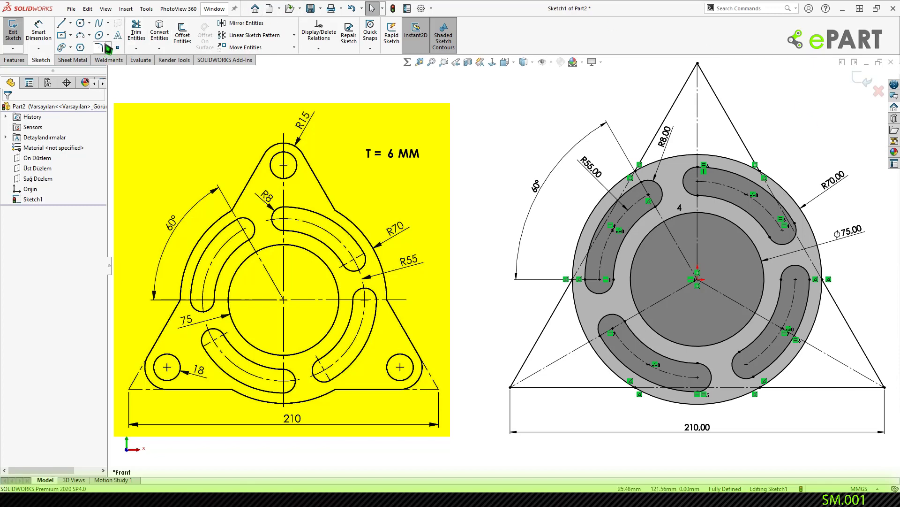
- Fillet the three triangle corners at R15 and place the R15.00 dimension below the lower-left corner
{"action": "left_click", "coordinate": [101, 47]}
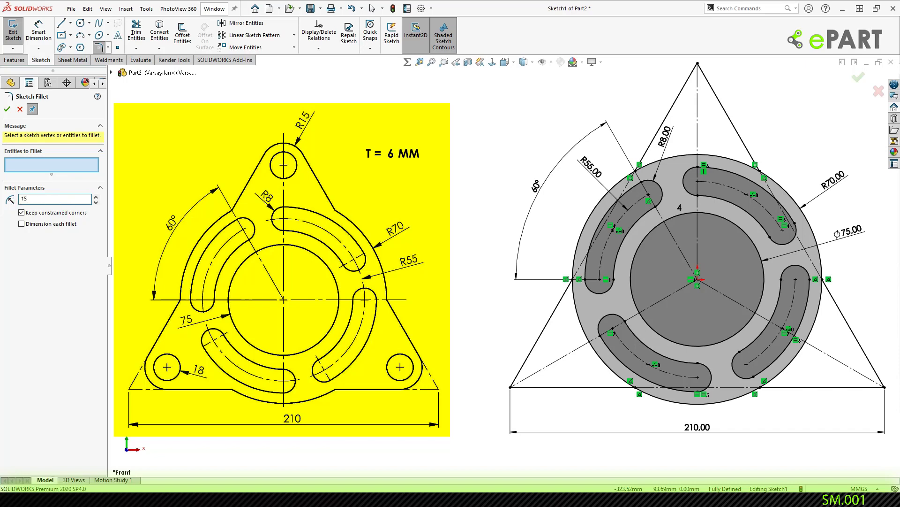
{"action": "left_click", "coordinate": [698, 64]}
{"action": "left_click", "coordinate": [885, 388]}
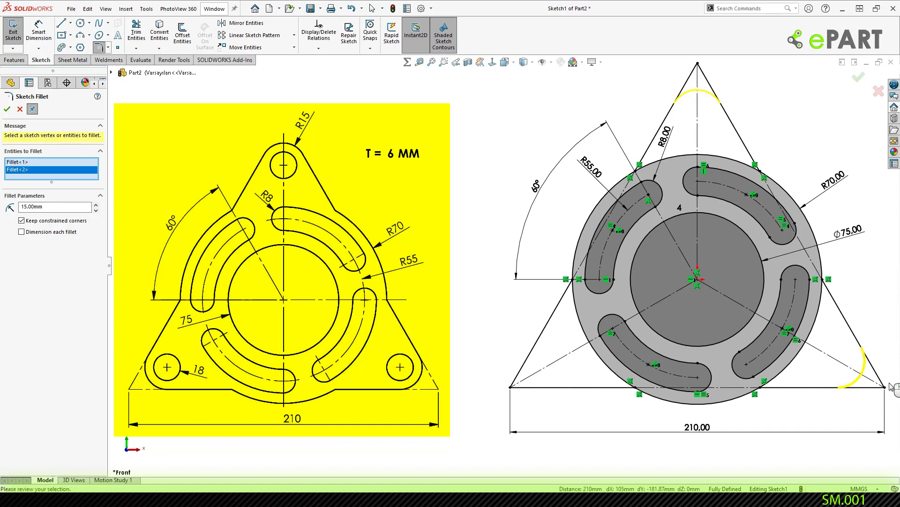
{"action": "left_click", "coordinate": [513, 390]}
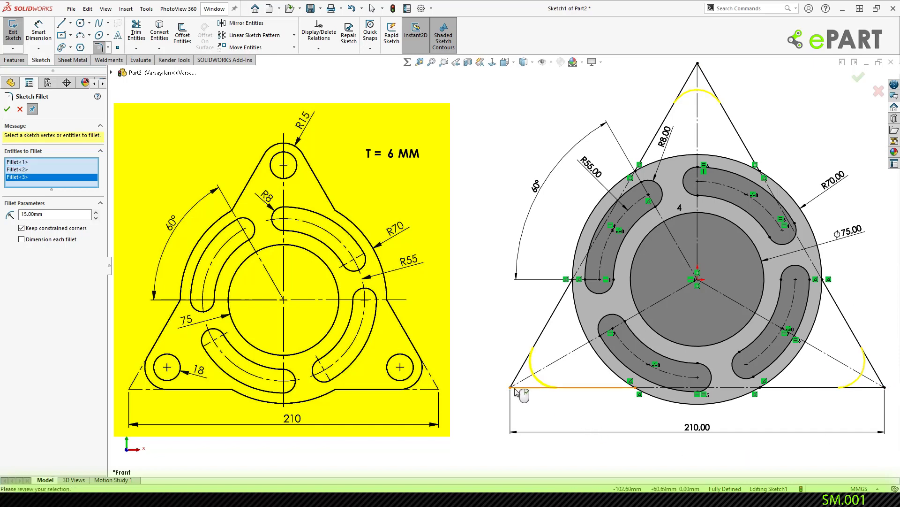
{"action": "left_click", "coordinate": [7, 110]}
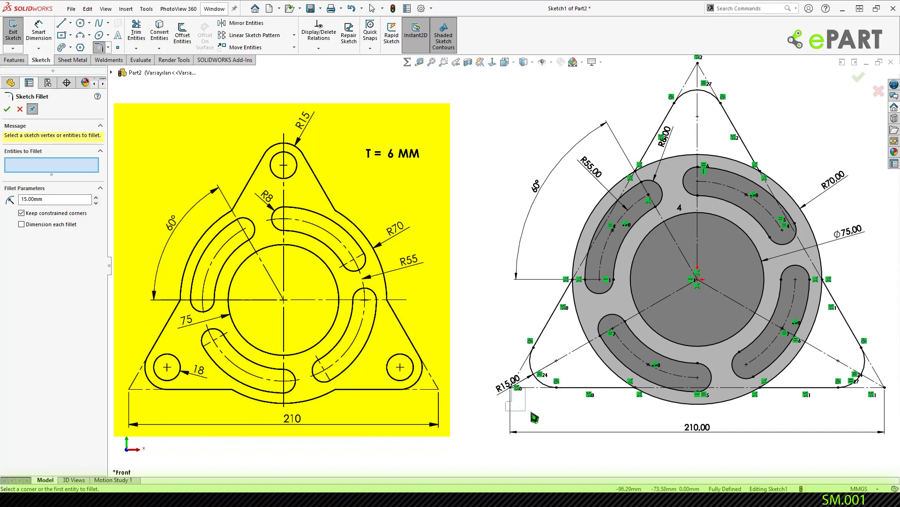
{"action": "key", "text": "Escape"}
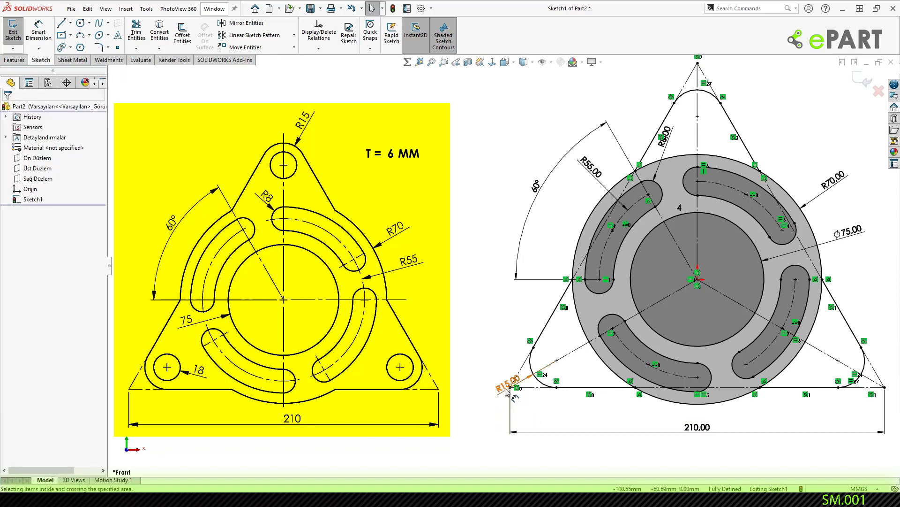
{"action": "left_click_drag", "start_coordinate": [508, 387], "coordinate": [526, 412]}
{"action": "left_click", "coordinate": [515, 402]}
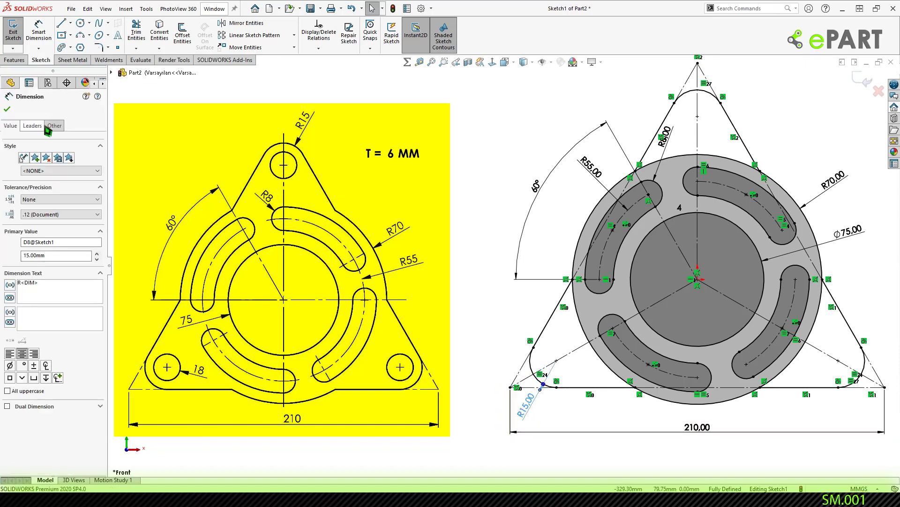
{"action": "key", "text": "Escape"}
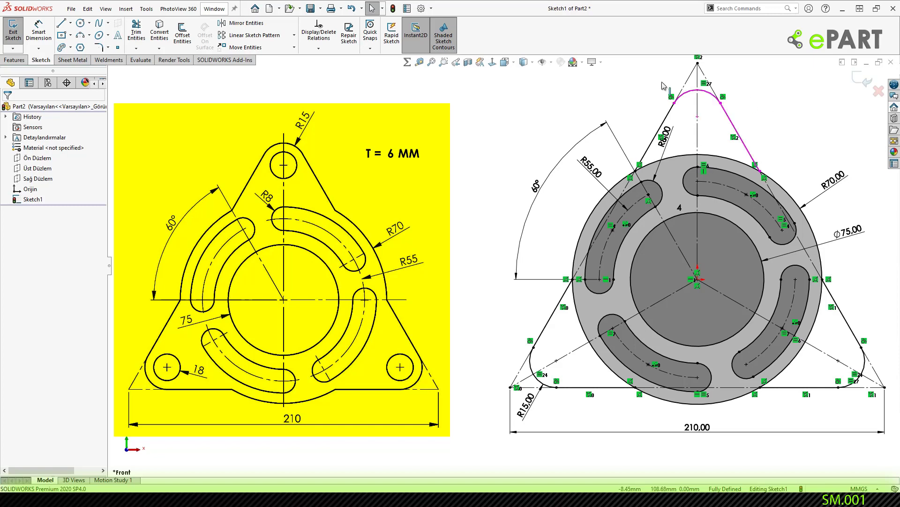
- Trim away the inner R70 circle arcs and triangle line pieces to leave one closed outline
{"action": "left_click", "coordinate": [141, 32]}
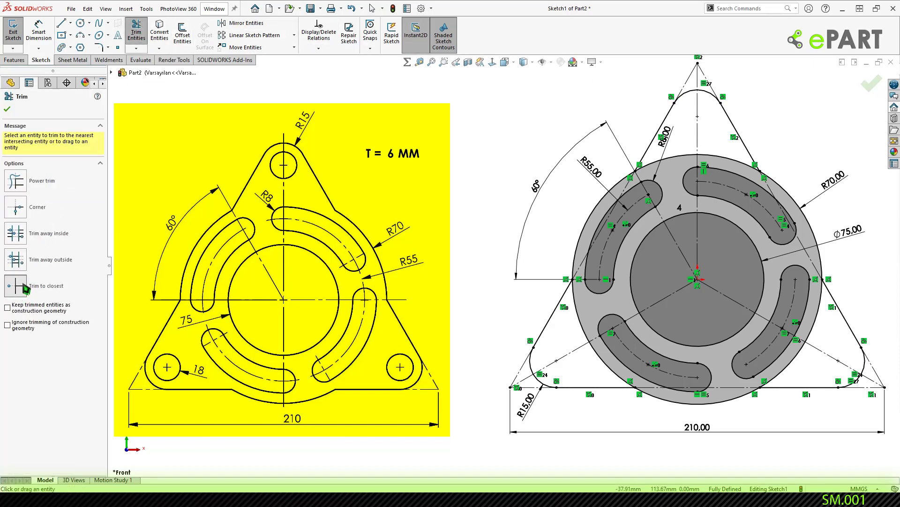
{"action": "left_click", "coordinate": [683, 156]}
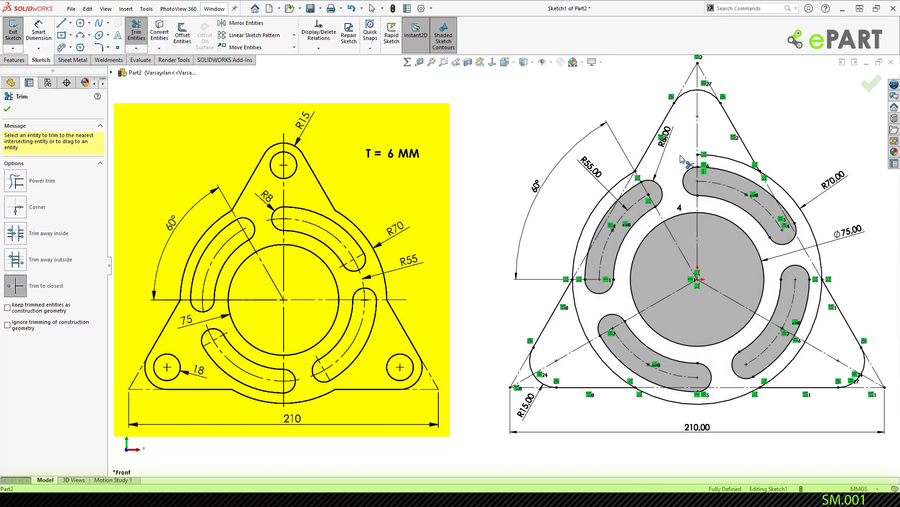
{"action": "left_click", "coordinate": [731, 164]}
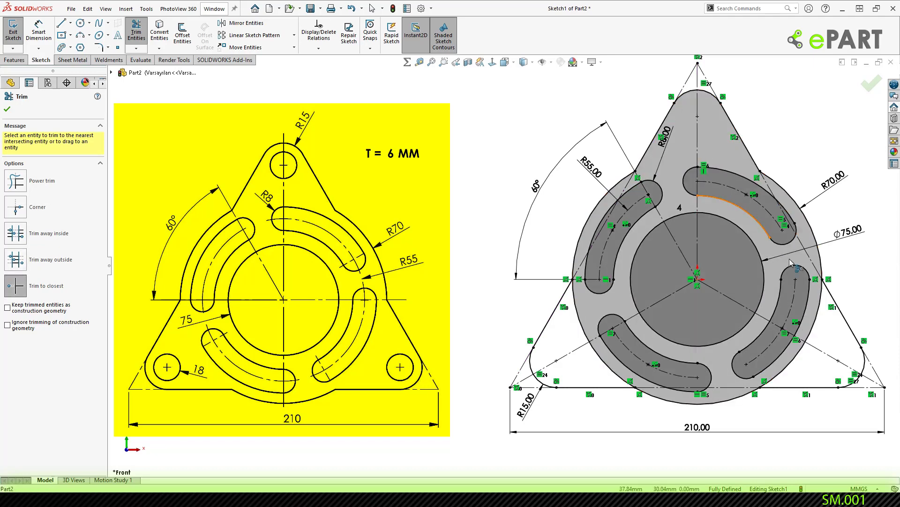
{"action": "left_click", "coordinate": [817, 318]}
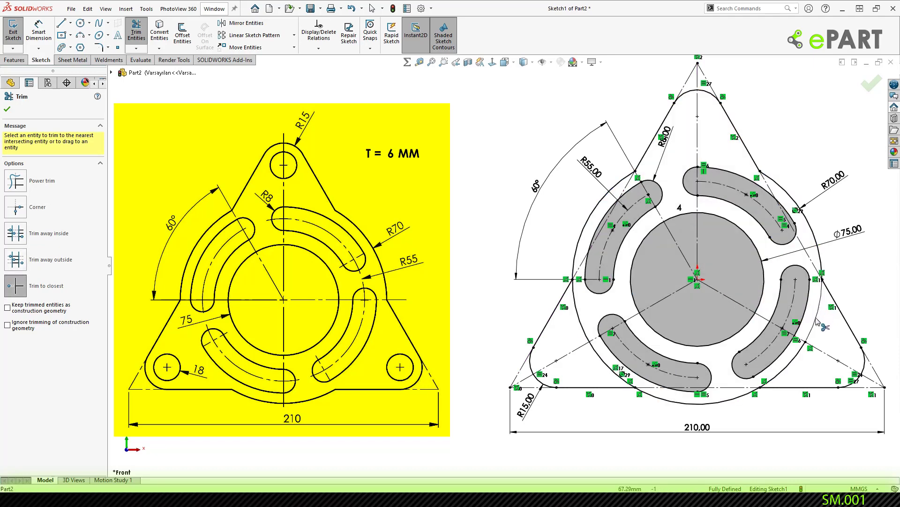
{"action": "left_click", "coordinate": [793, 367]}
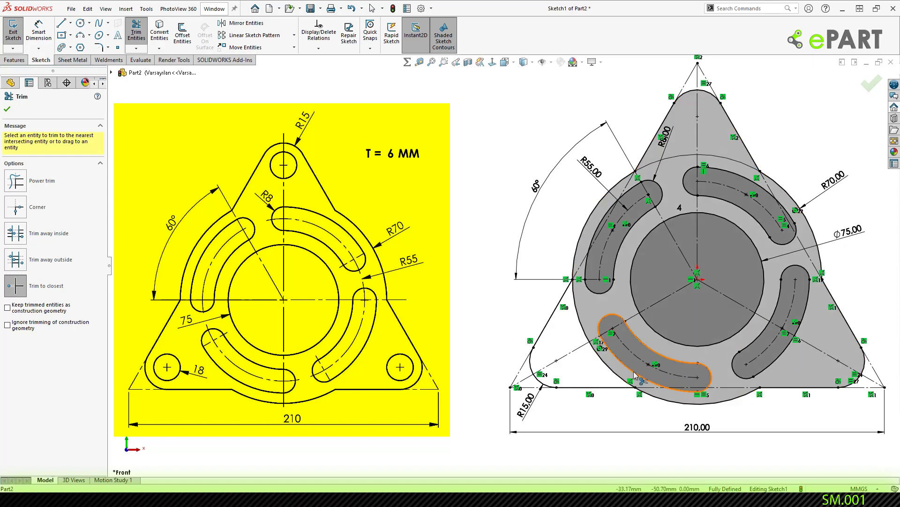
{"action": "left_click", "coordinate": [616, 376]}
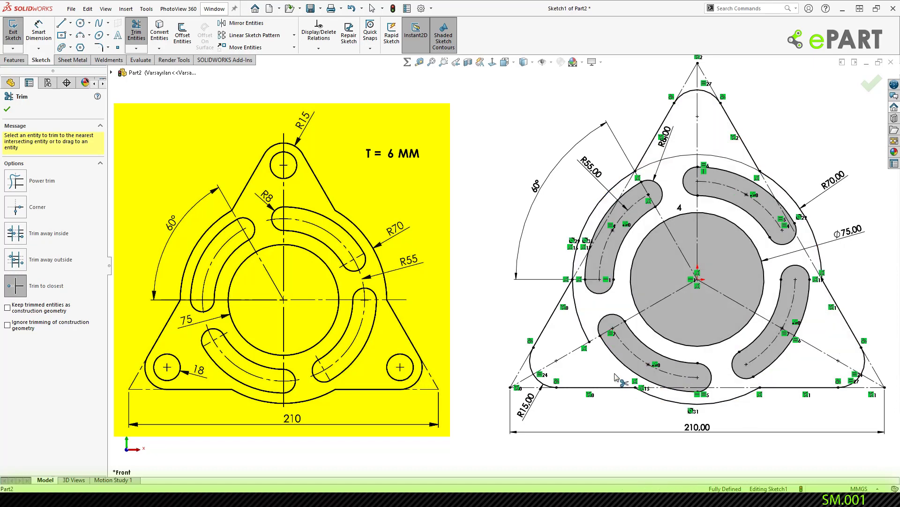
{"action": "left_click", "coordinate": [580, 319]}
{"action": "key", "text": "Escape"}
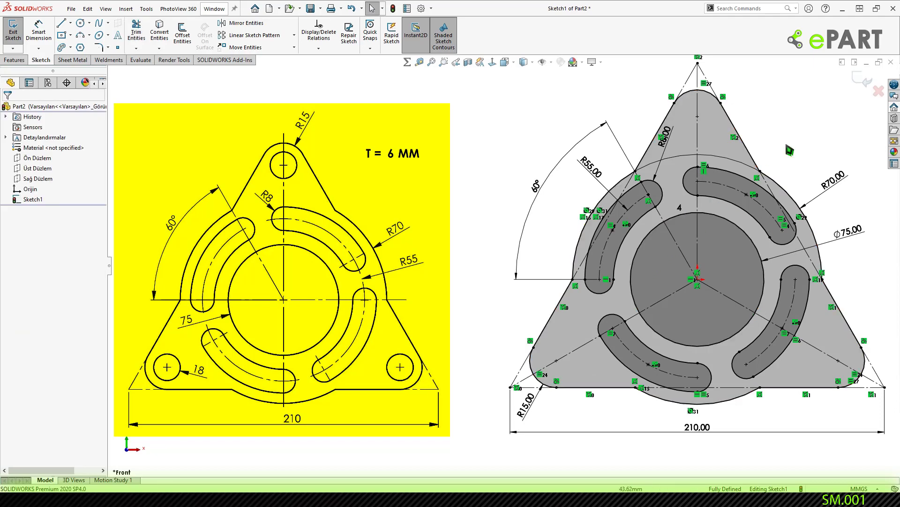
{"action": "right_click_drag", "start_coordinate": [764, 107], "coordinate": [784, 66]}
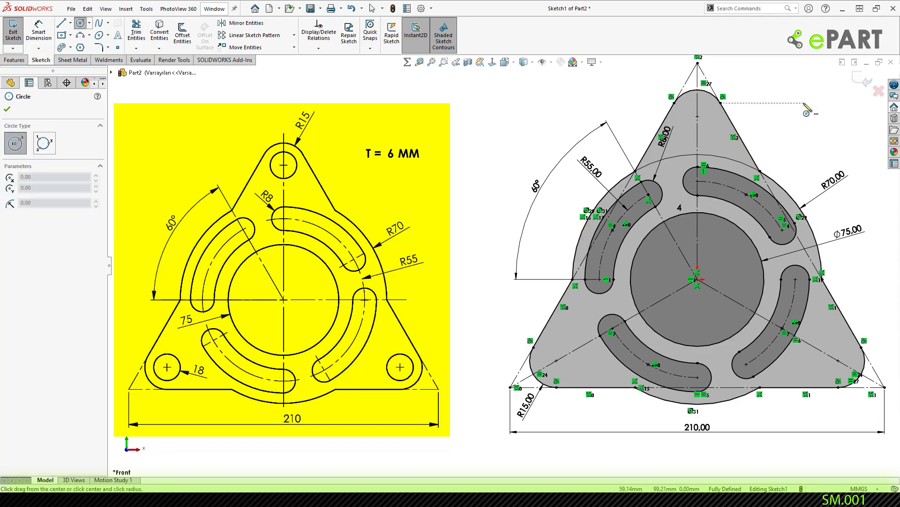
- Draw hole circles centred on the three rounded triangle corners
{"action": "key", "text": "Escape"}
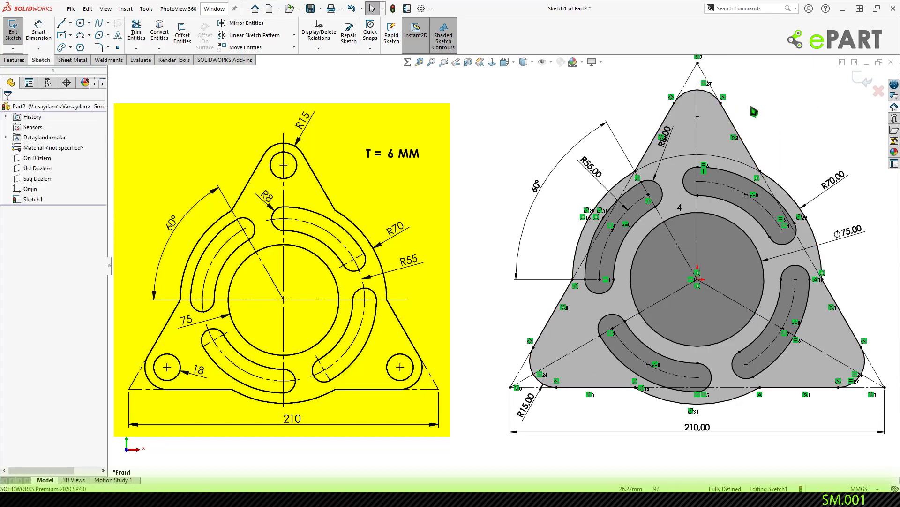
{"action": "right_click_drag", "start_coordinate": [758, 110], "coordinate": [787, 109]}
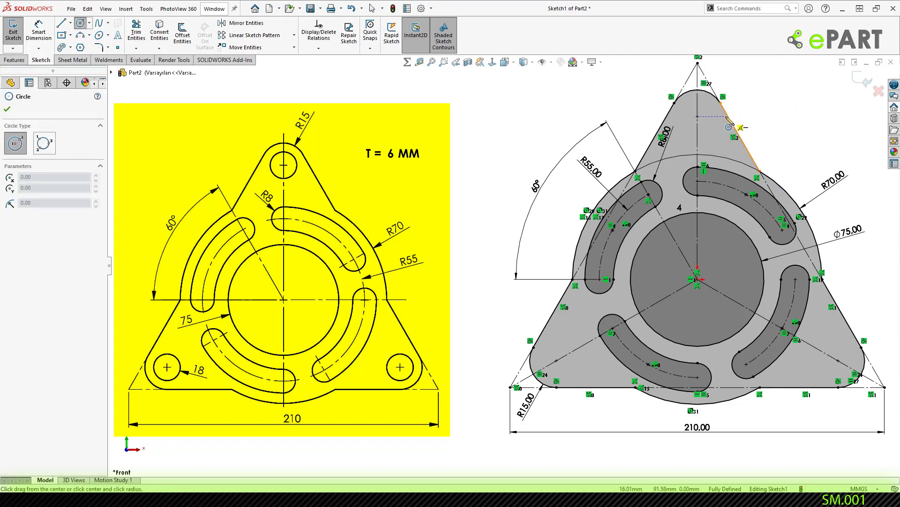
{"action": "left_click", "coordinate": [697, 116]}
{"action": "left_click", "coordinate": [716, 117]}
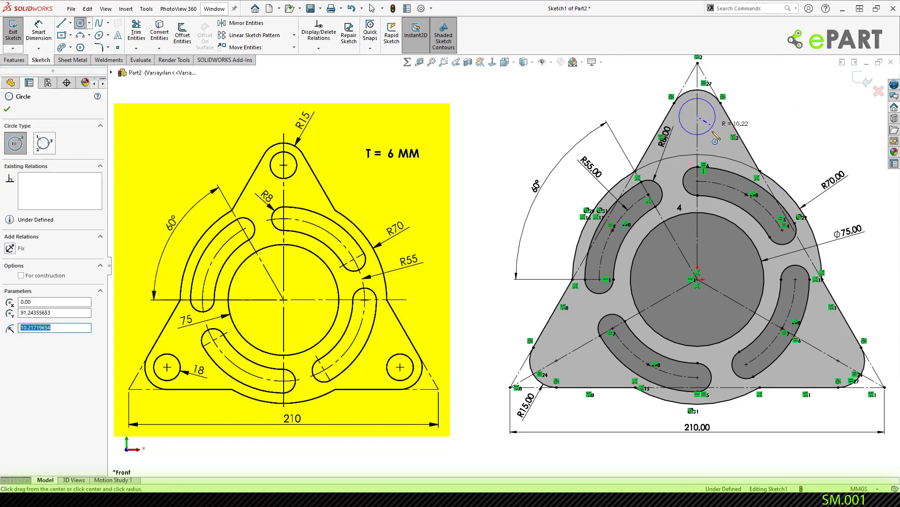
{"action": "left_click", "coordinate": [838, 360]}
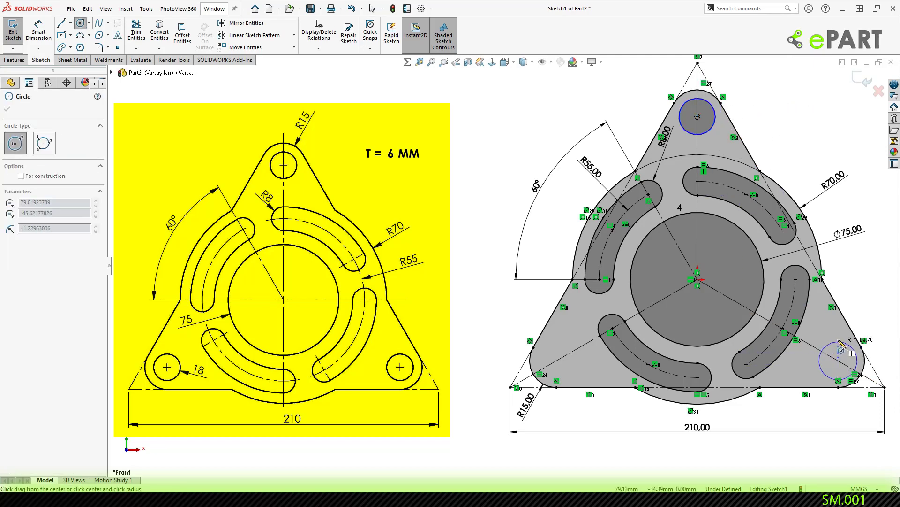
{"action": "left_click", "coordinate": [859, 368]}
{"action": "left_click", "coordinate": [557, 360]}
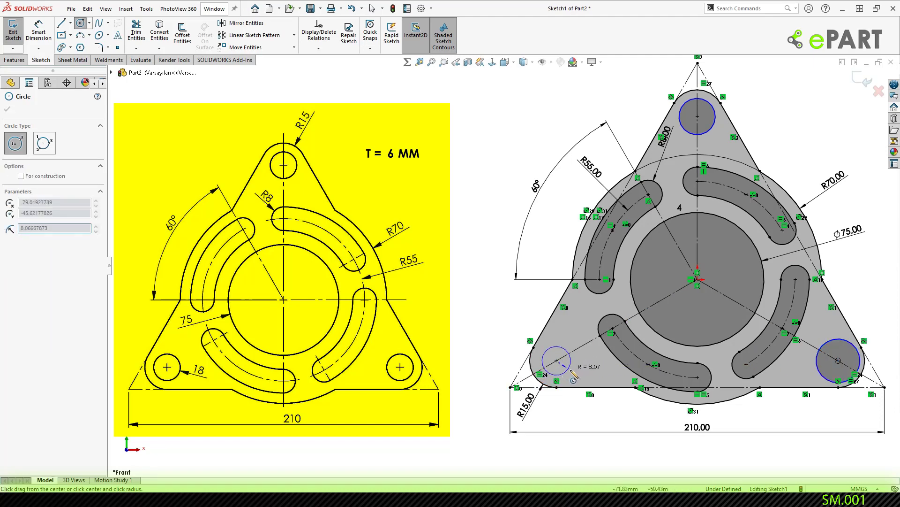
{"action": "left_click", "coordinate": [576, 364]}
{"action": "key", "text": "Escape"}
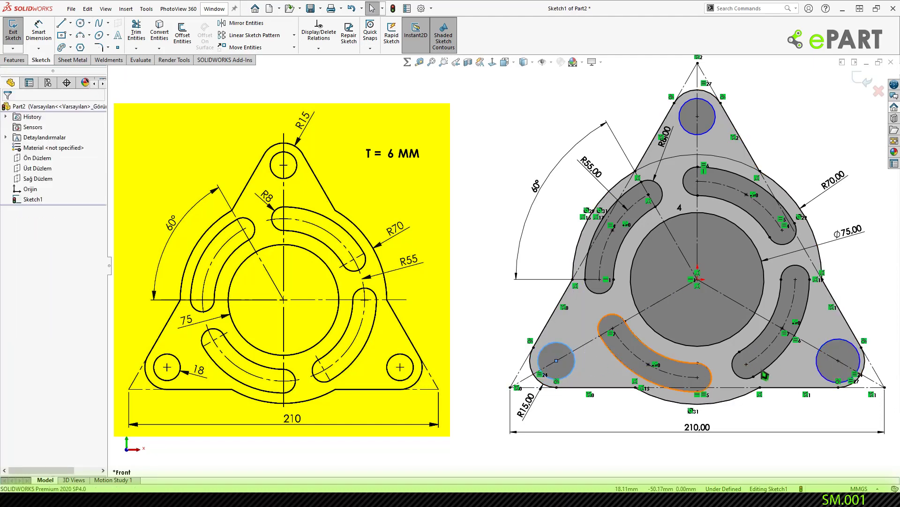
- Make the three hole circles equal and dimension them to Ø18
{"action": "left_click", "coordinate": [833, 343]}
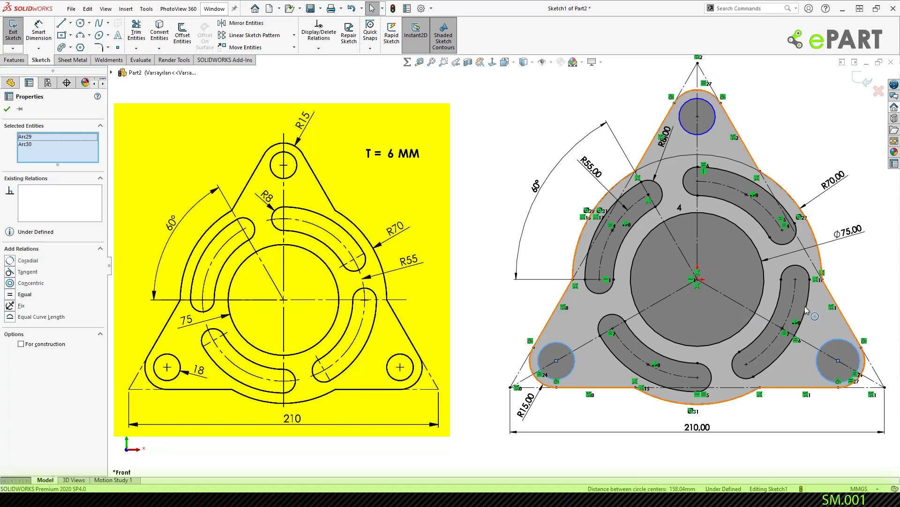
{"action": "left_click", "coordinate": [716, 120], "text": "ctrl"}
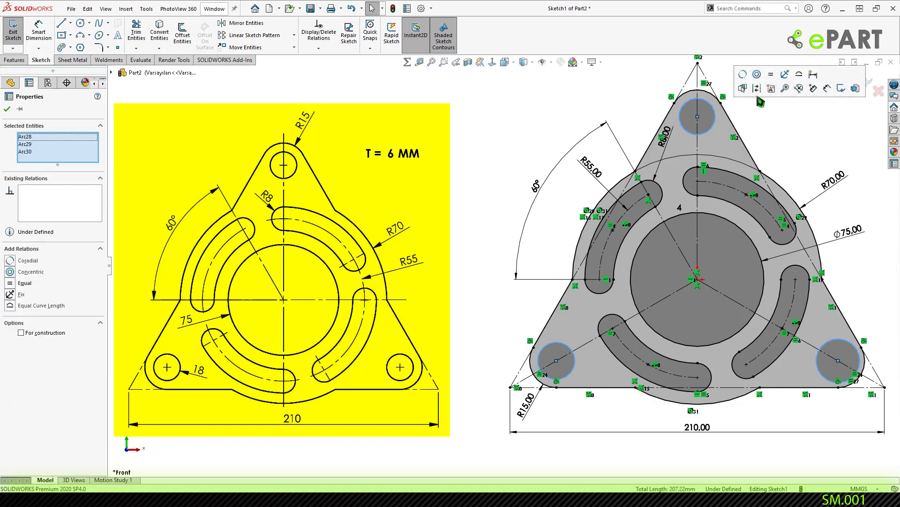
{"action": "left_click", "coordinate": [778, 79]}
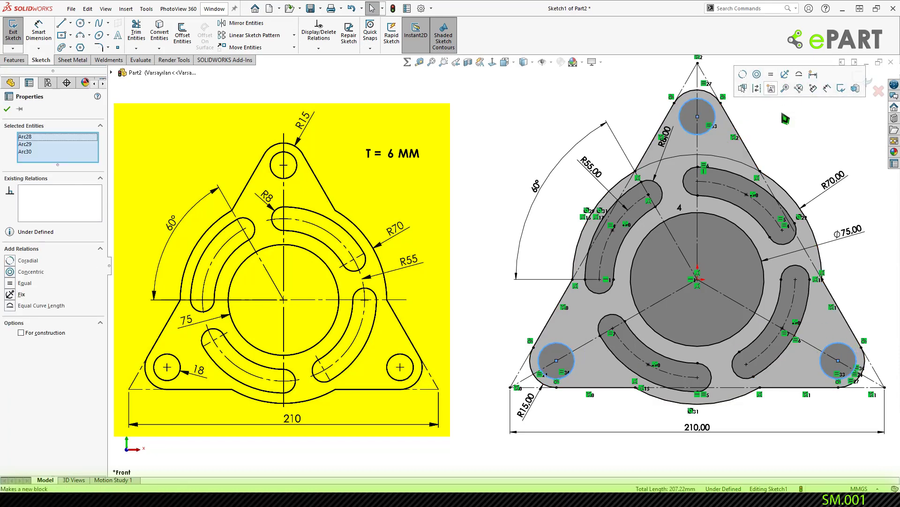
{"action": "left_click", "coordinate": [787, 126]}
{"action": "right_click_drag", "start_coordinate": [797, 152], "coordinate": [796, 137]}
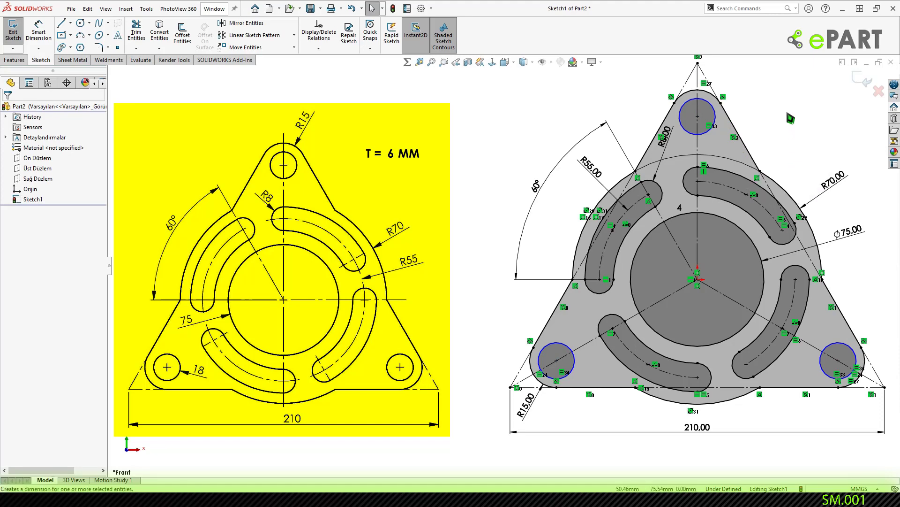
{"action": "left_click", "coordinate": [714, 117]}
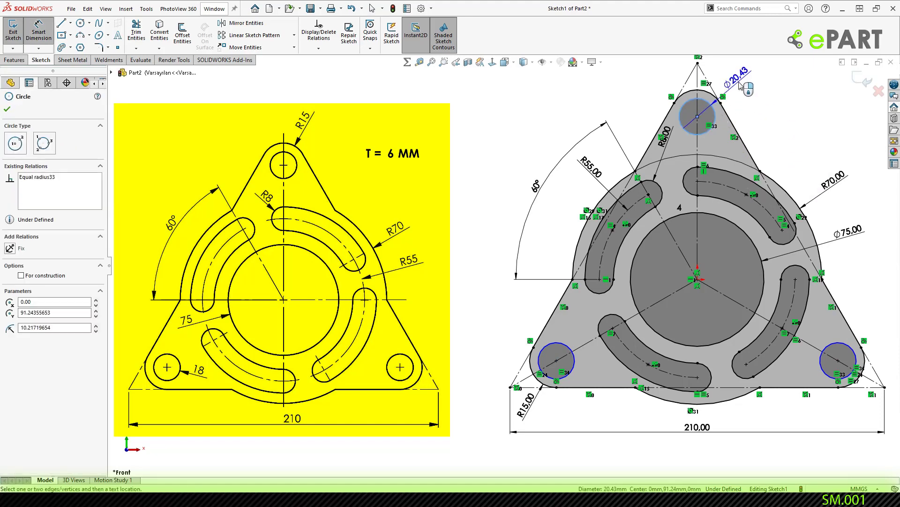
{"action": "left_click", "coordinate": [745, 87]}
{"action": "type", "text": "1"}
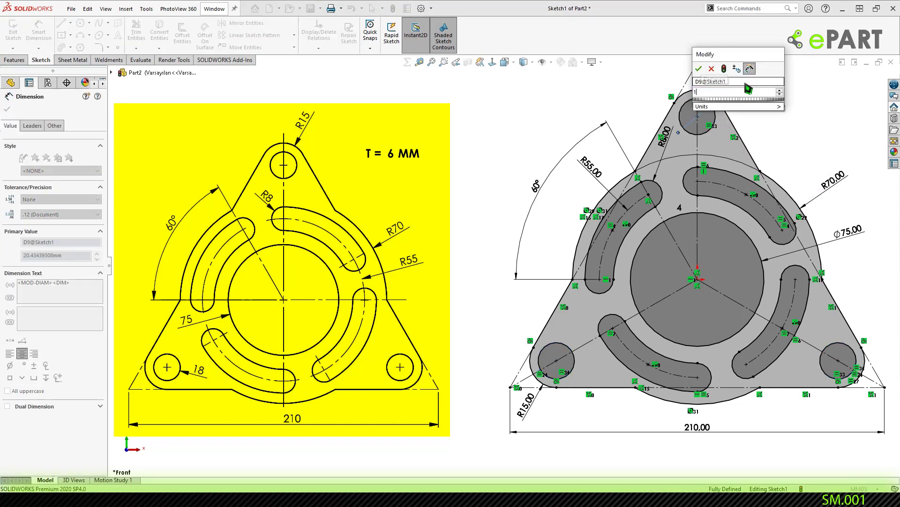
{"action": "type", "text": "8"}
{"action": "key", "text": "Return"}
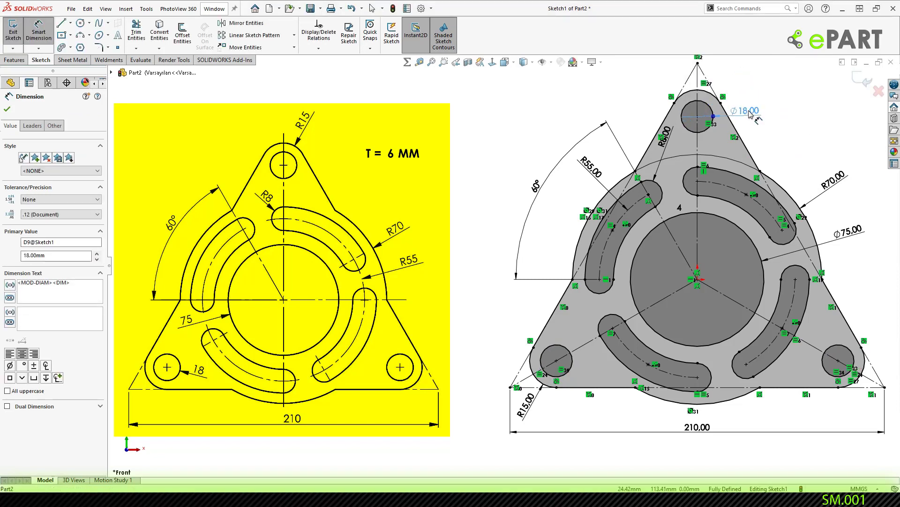
{"action": "left_click", "coordinate": [35, 128]}
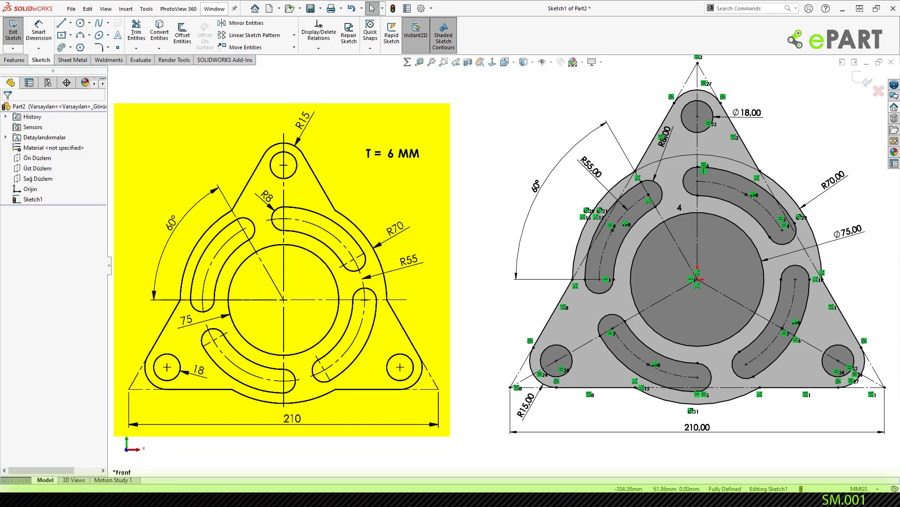
{"action": "left_click", "coordinate": [74, 60]}
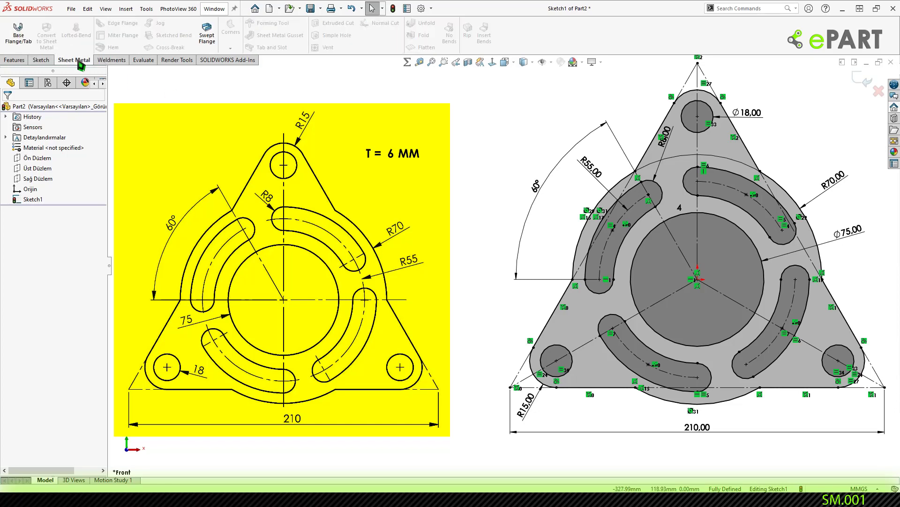
- Create a 6 mm thick sheet-metal base flange from the sketch
{"action": "left_click", "coordinate": [27, 39]}
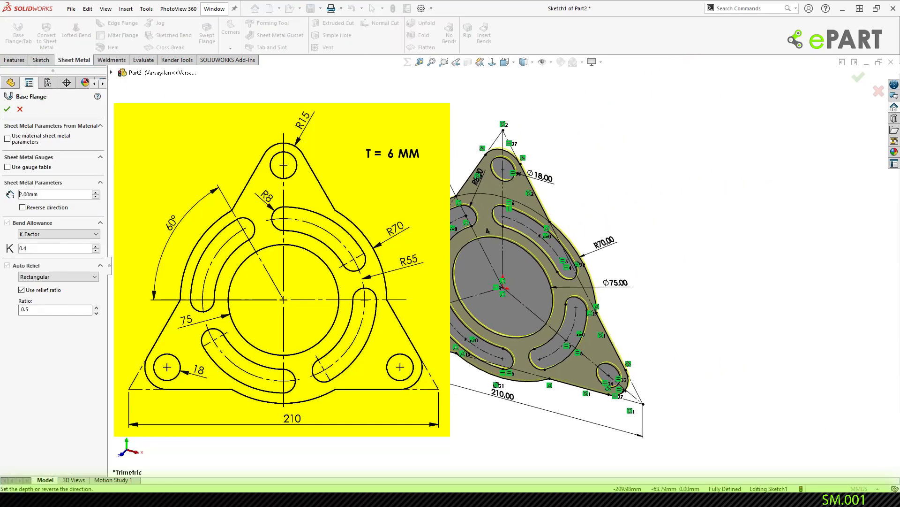
{"action": "key", "text": "f"}
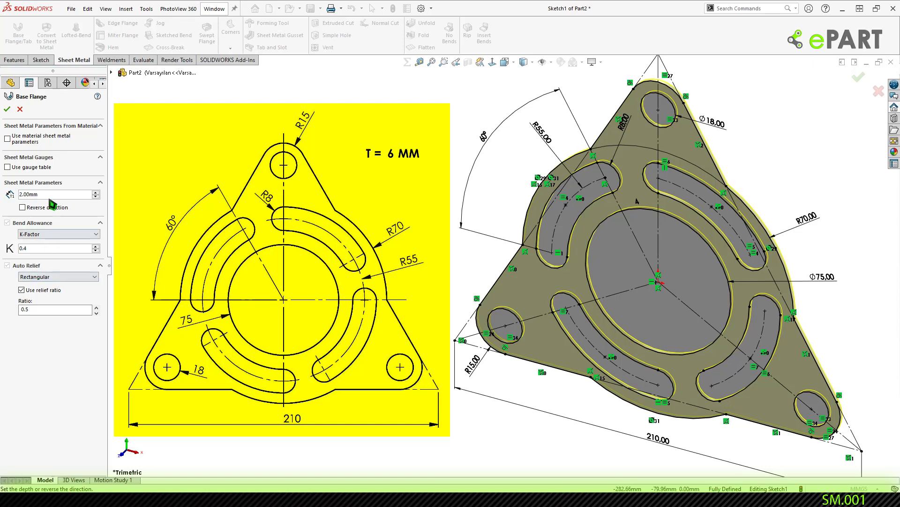
{"action": "left_click_drag", "start_coordinate": [38, 194], "coordinate": [10, 197]}
{"action": "type", "text": "6"}
{"action": "key", "text": "Return"}
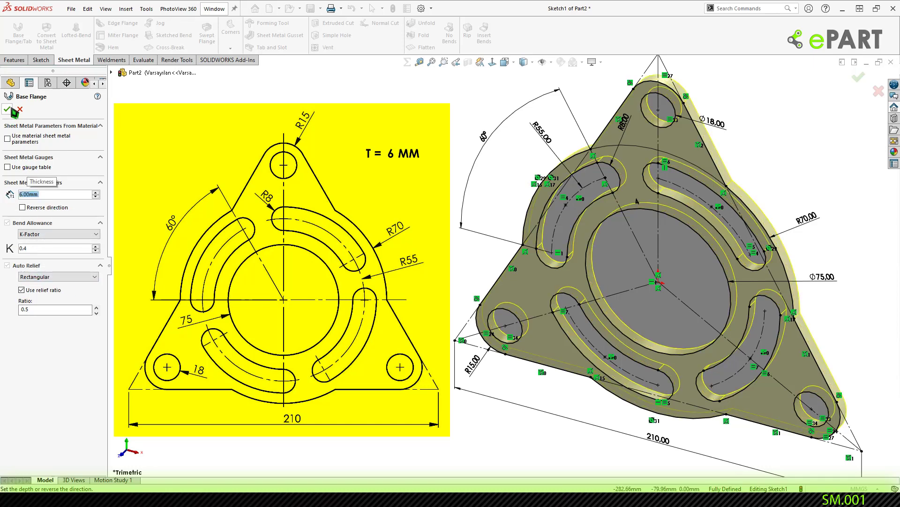
{"action": "left_click", "coordinate": [8, 110]}
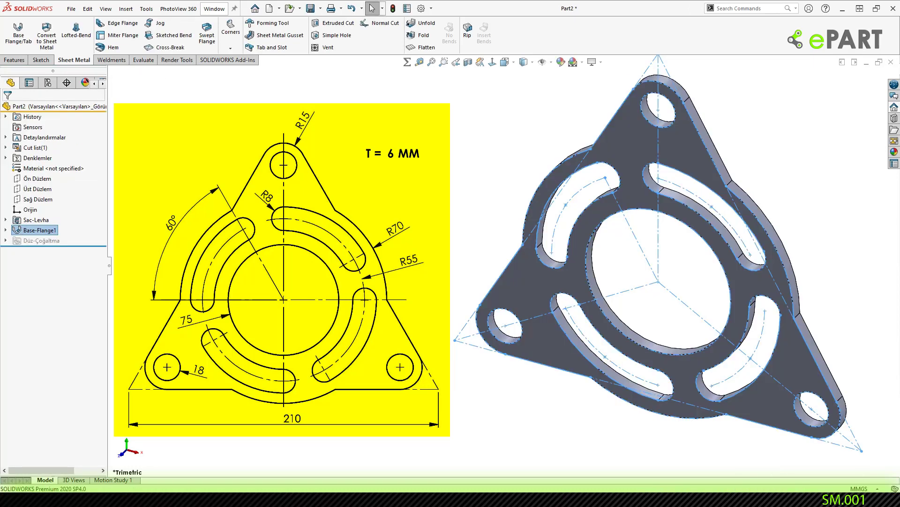
{"action": "key", "text": "Escape"}
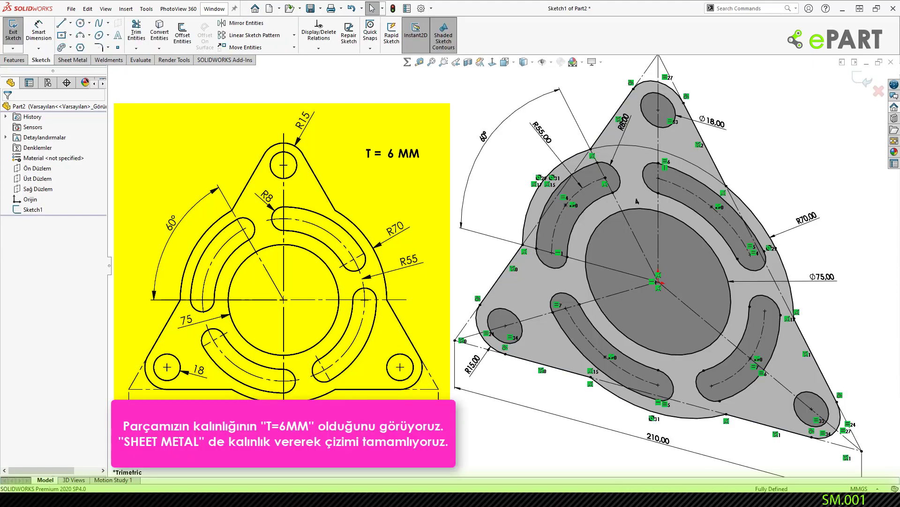
- Create the sheet-metal base flange with a 10 mm thickness instead
{"action": "left_click", "coordinate": [87, 61]}
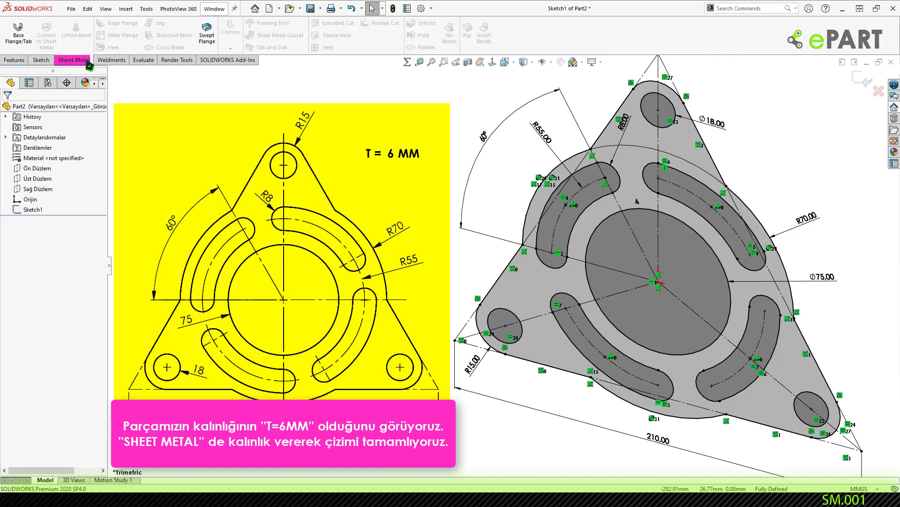
{"action": "left_click", "coordinate": [19, 33]}
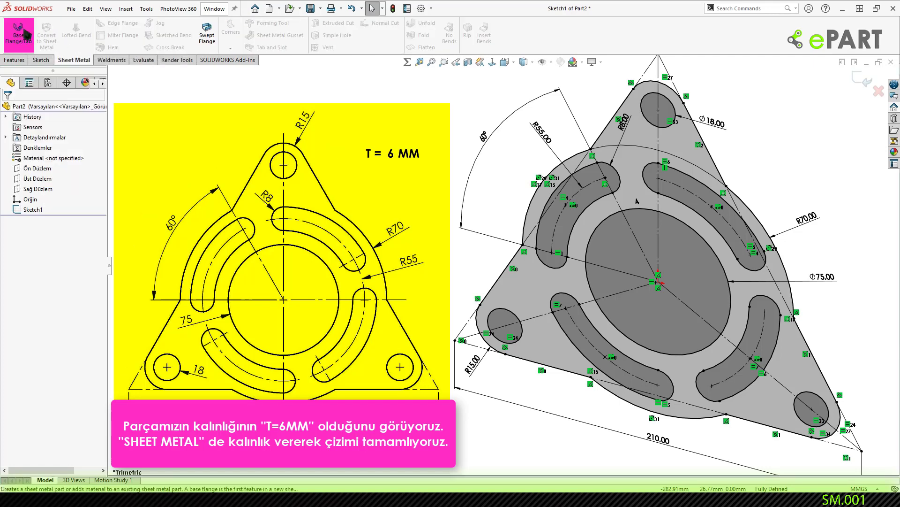
{"action": "left_click_drag", "start_coordinate": [58, 195], "coordinate": [20, 196]}
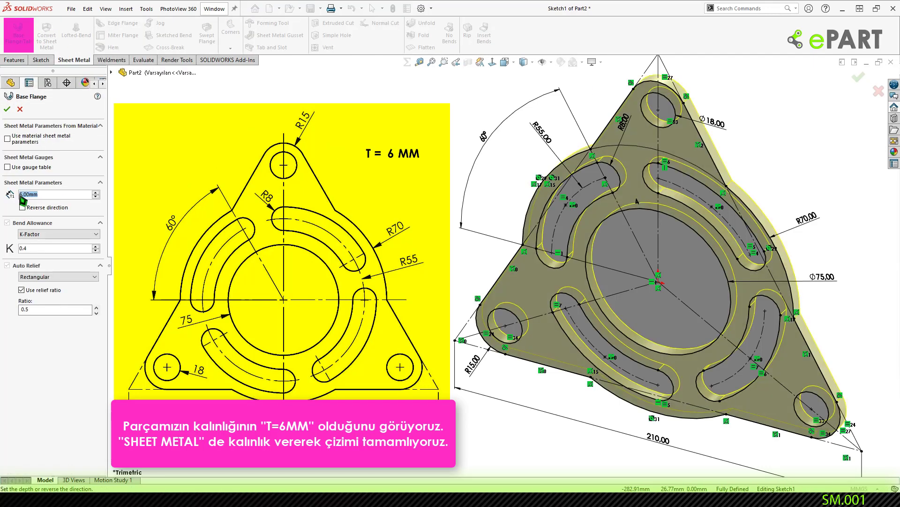
{"action": "type", "text": "10"}
{"action": "key", "text": "Return"}
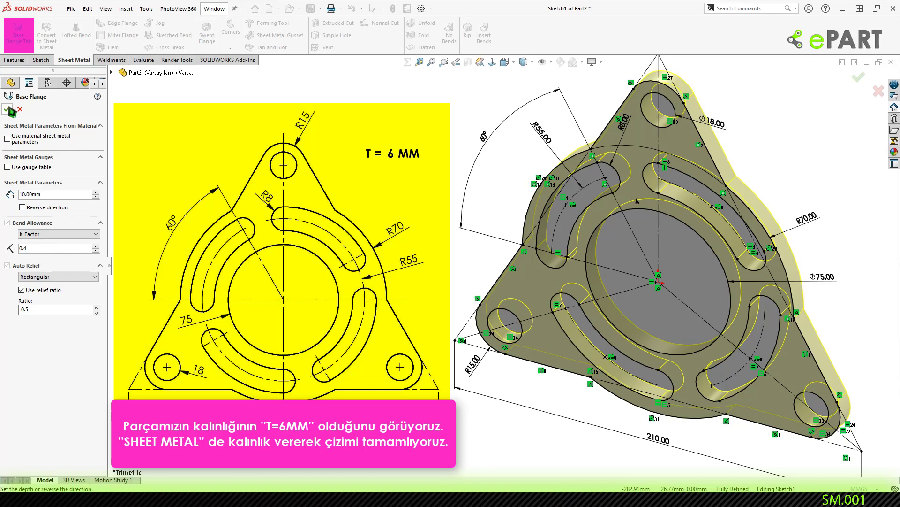
{"action": "left_click", "coordinate": [8, 108]}
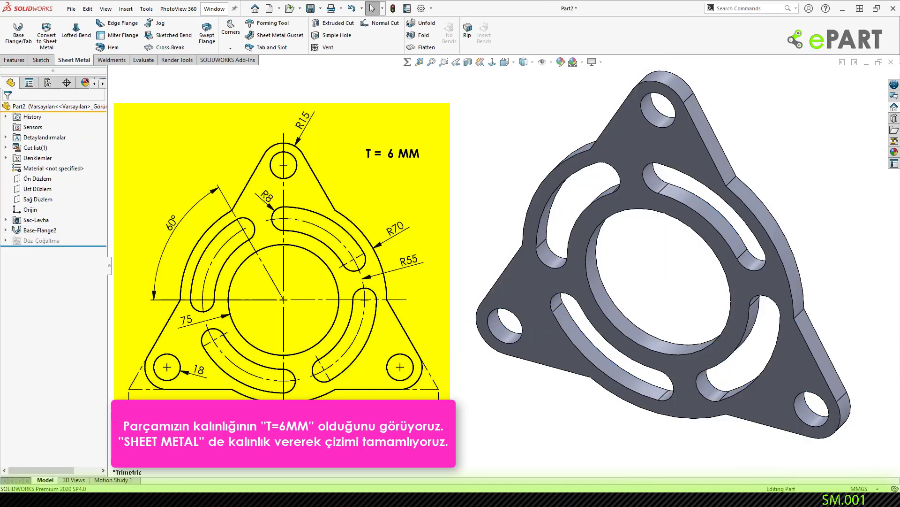
- Assign 1.0037 (S235JR) steel as the part material and zoom to fit
{"action": "right_click", "coordinate": [66, 169]}
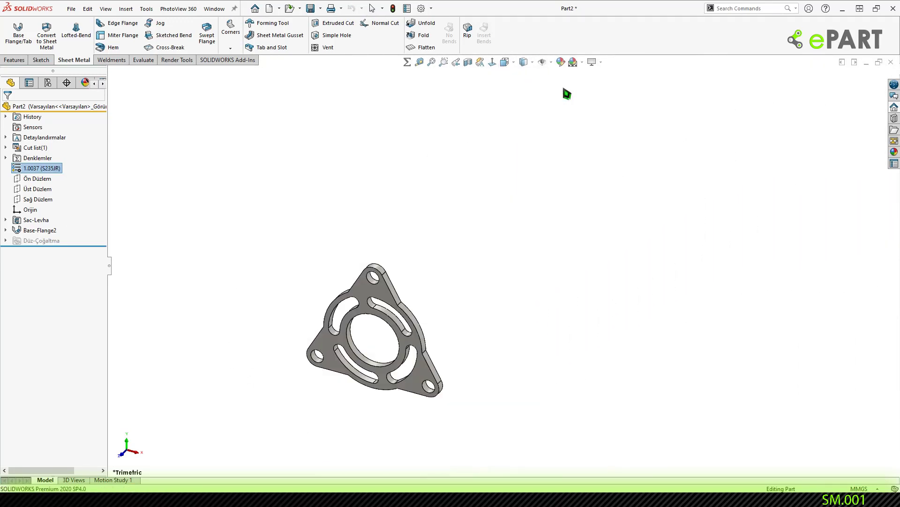
{"action": "key", "text": "f"}
{"action": "left_click", "coordinate": [669, 195]}
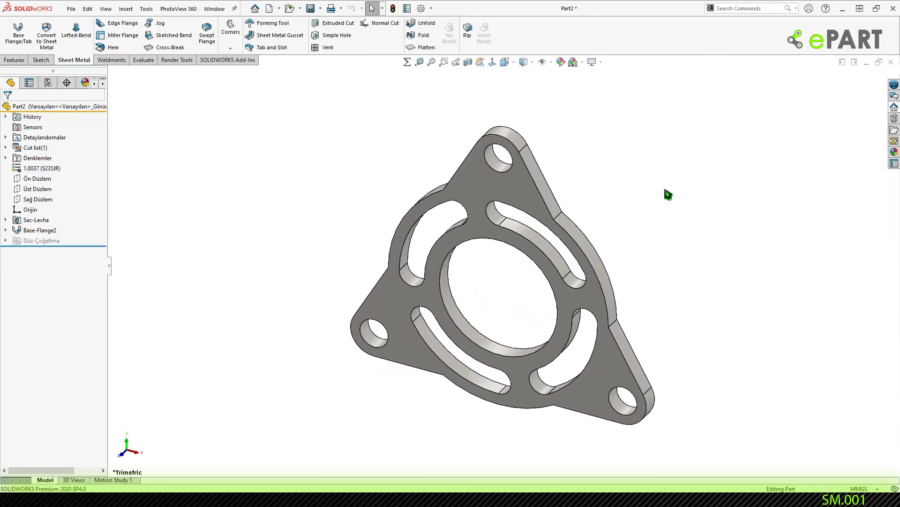